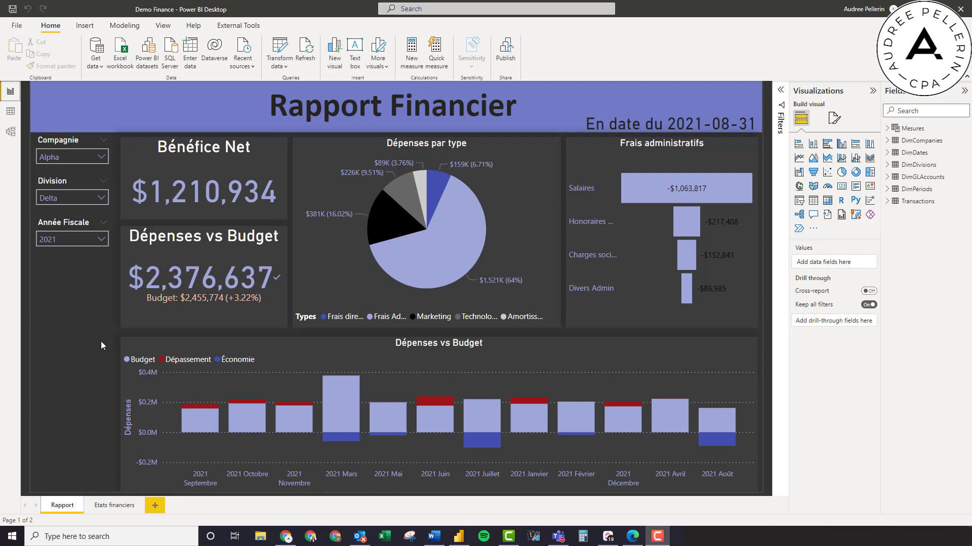
Step: Examine the Transactions, Budget, DimDates and DimPeriods queries in the Power Query Editor, and return to the report
left_click(282, 50)
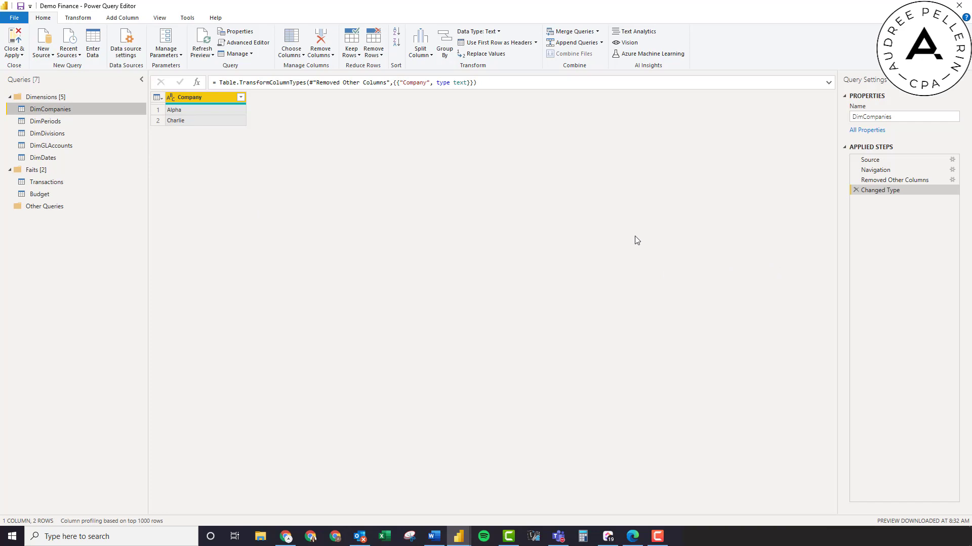
left_click(47, 184)
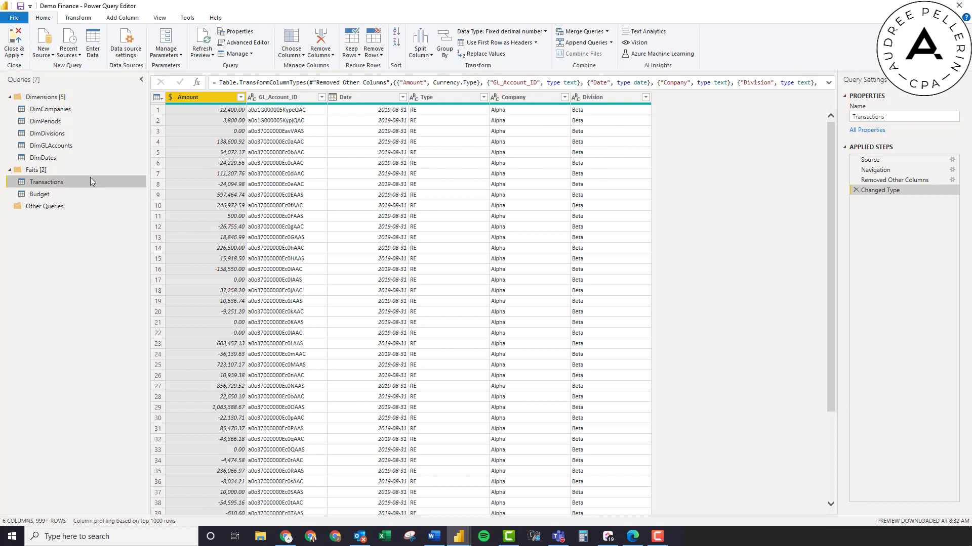
left_click(65, 194)
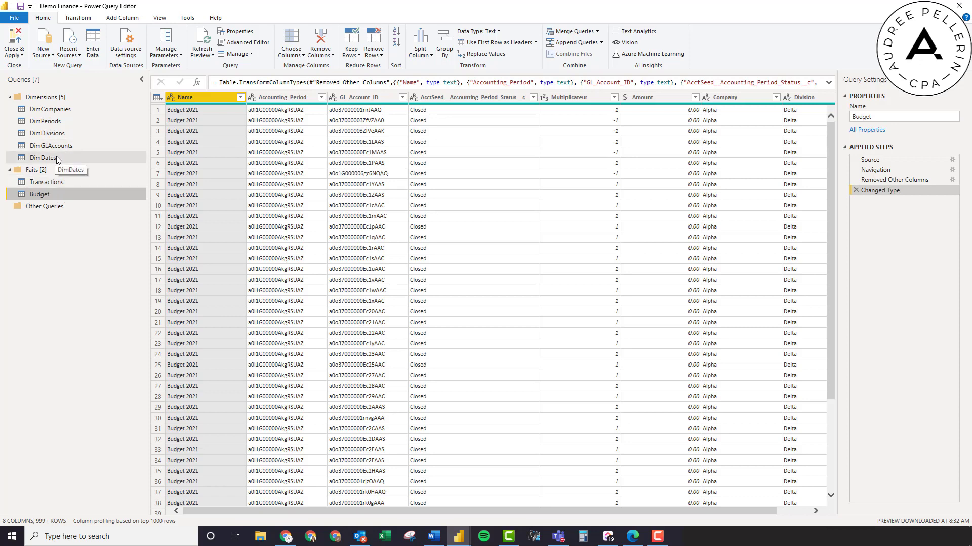
left_click(57, 158)
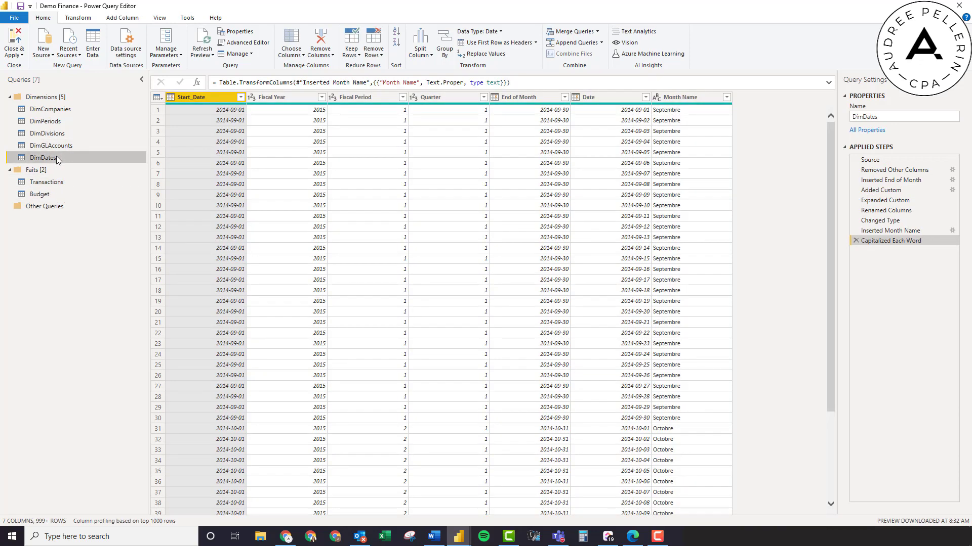
left_click(47, 182)
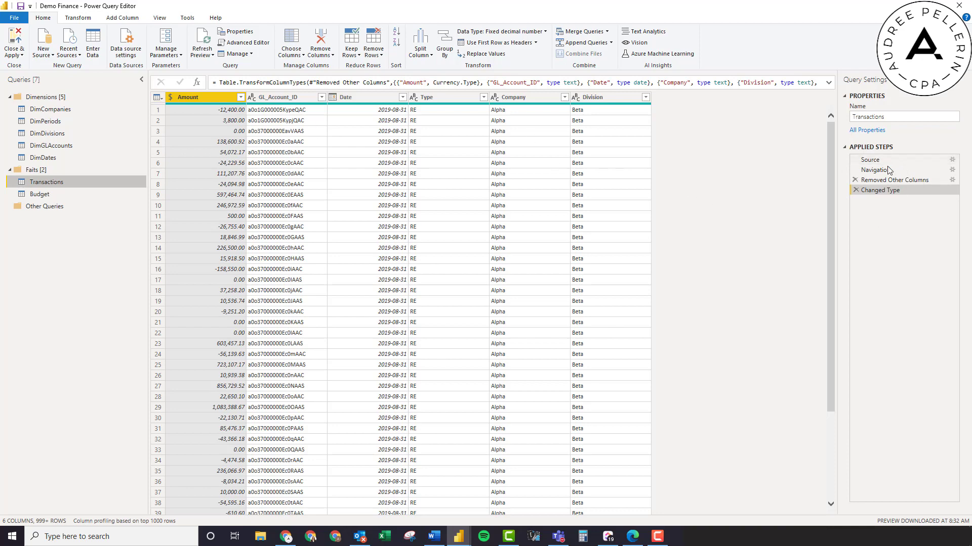
left_click(44, 159)
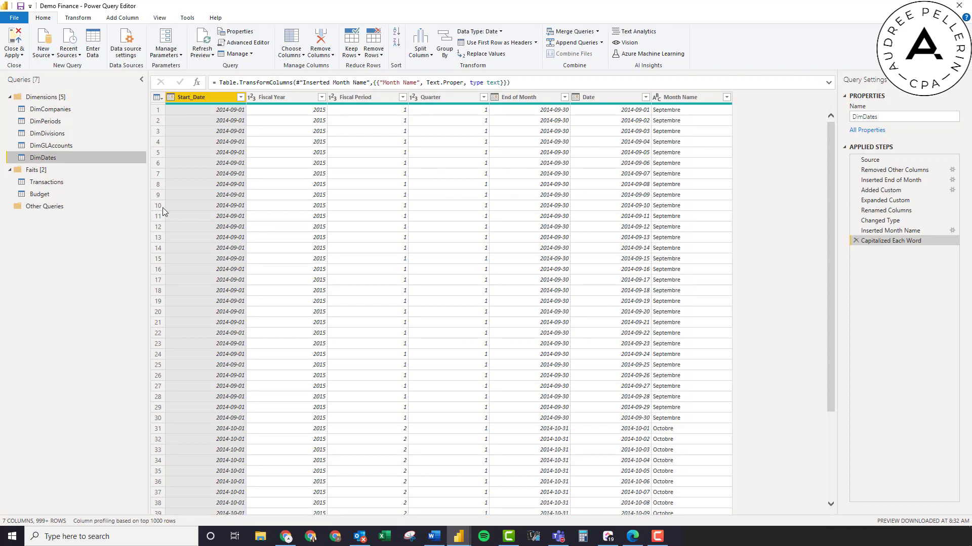
left_click(50, 196)
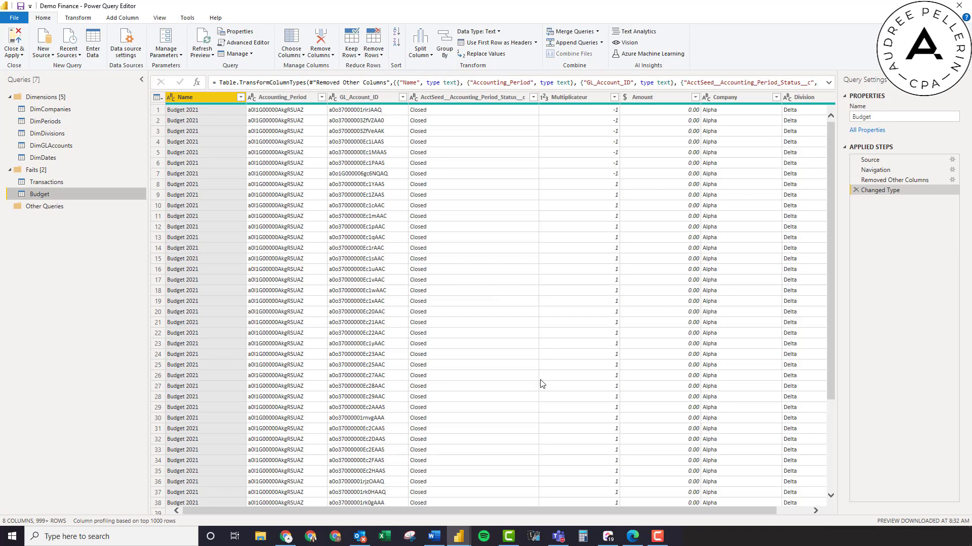
left_click_drag(547, 513, 374, 509)
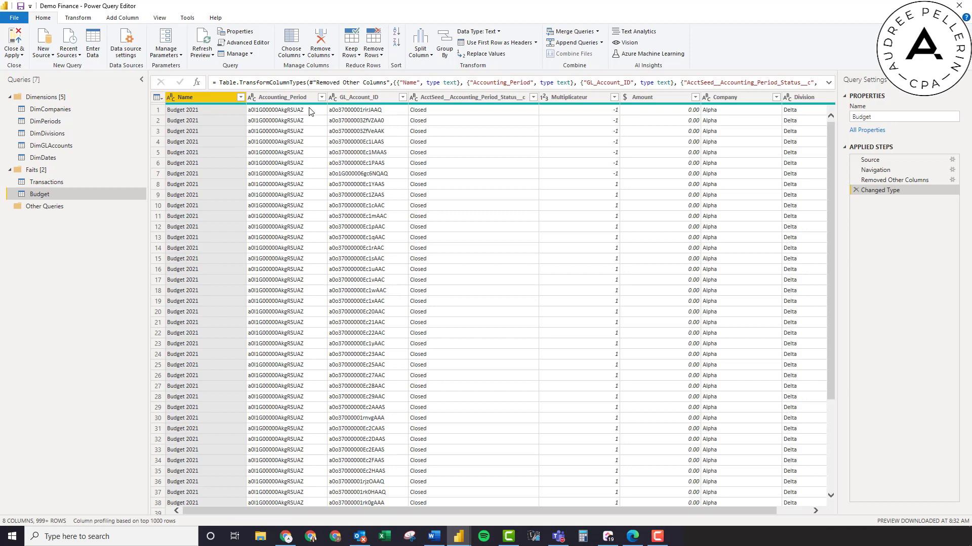
left_click(74, 157)
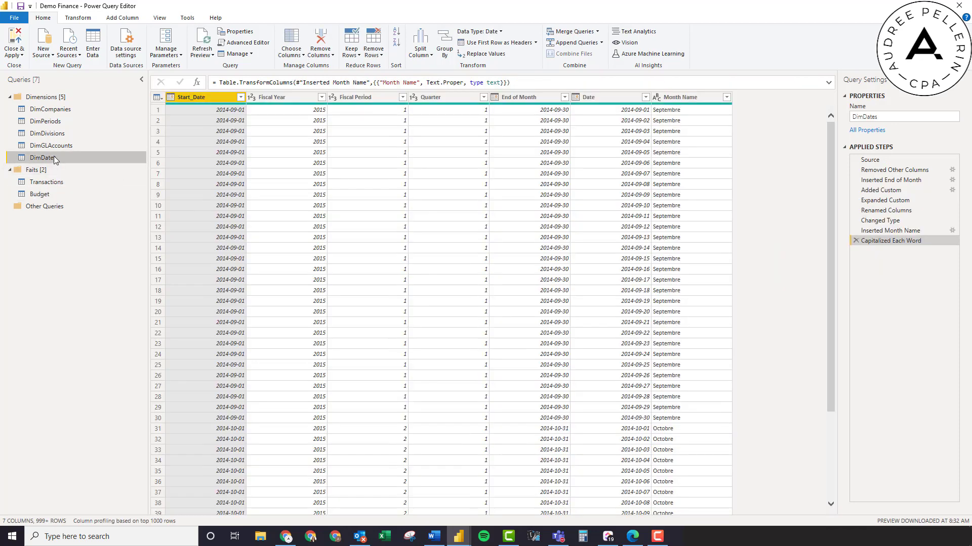
left_click(63, 122)
left_click(73, 158)
left_click(14, 38)
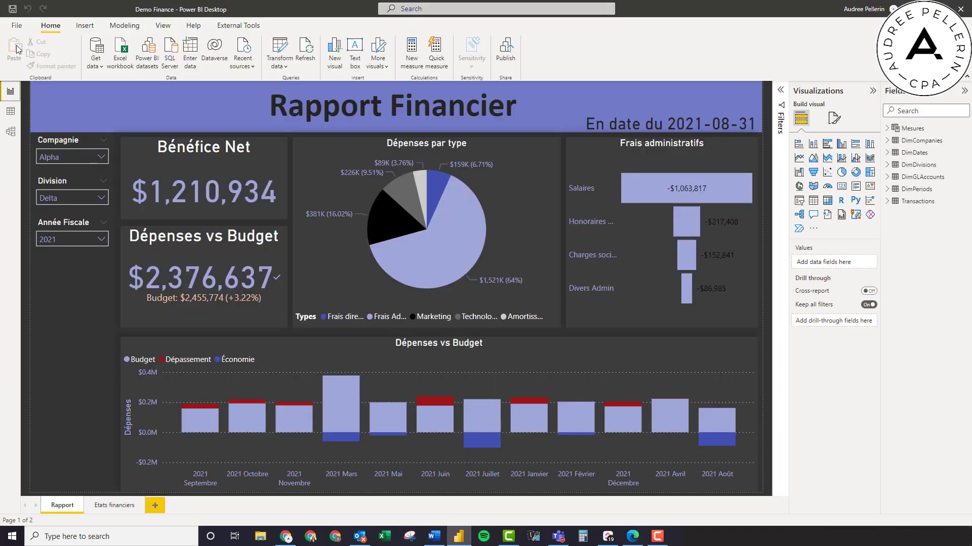
Step: View the table relationships in the data model and list the fields of the Mesures table in the report
left_click(11, 132)
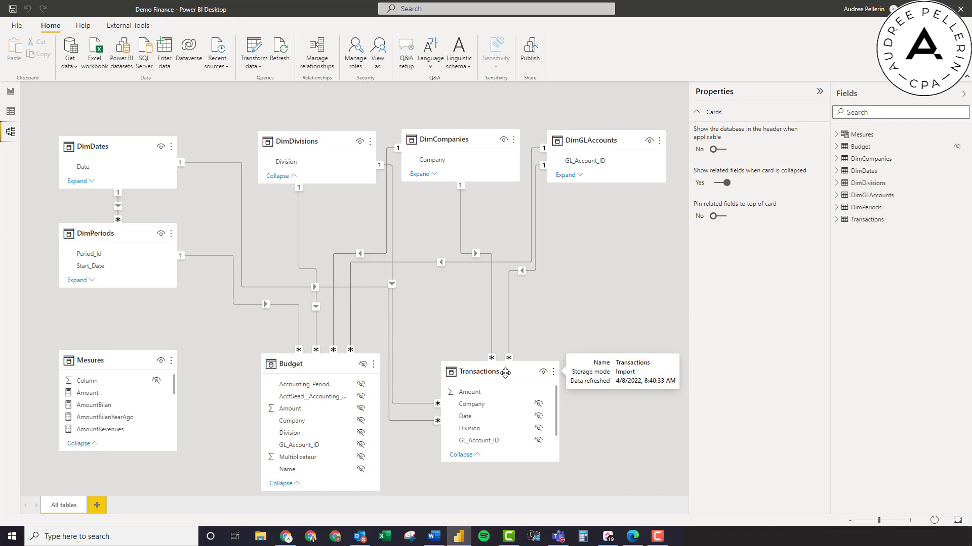
left_click(10, 91)
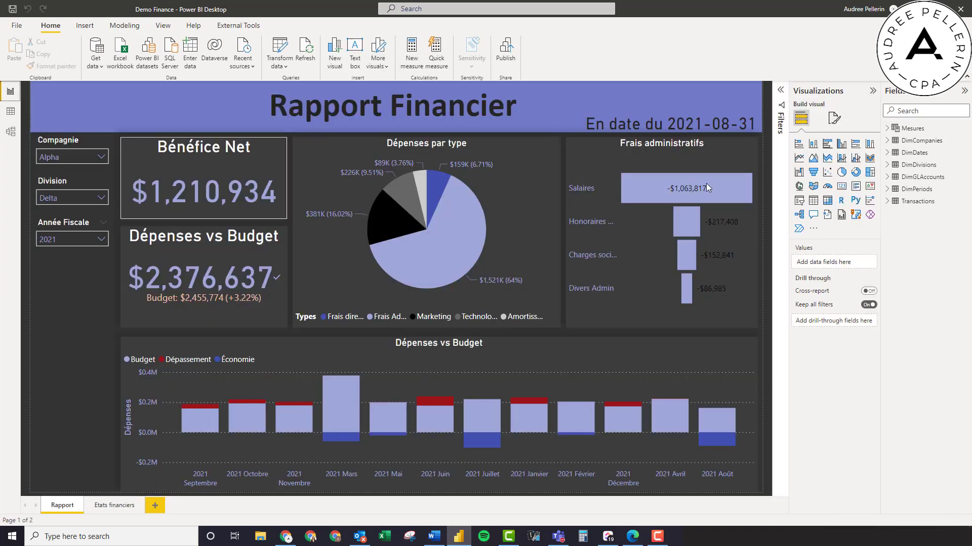
left_click(886, 129)
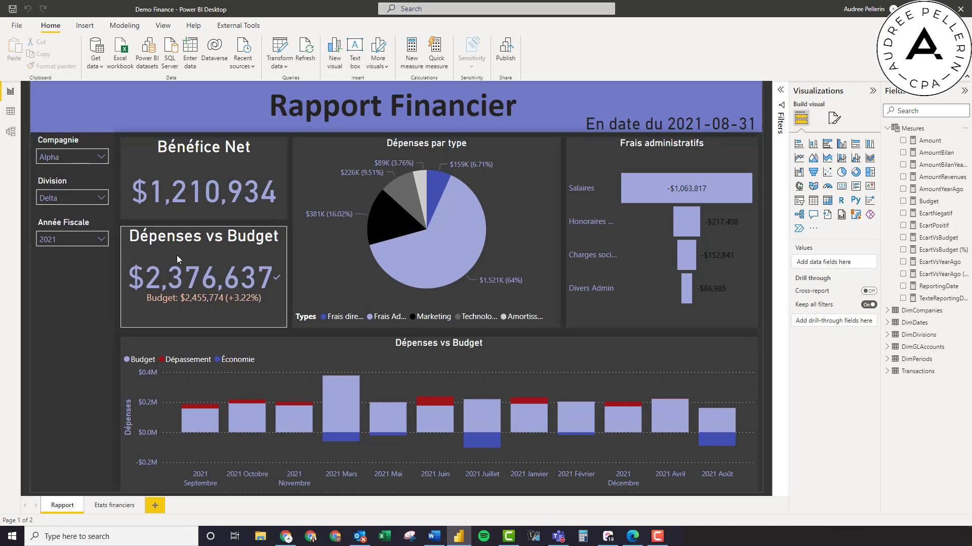
Step: Inspect the Marketing breakdown in the Dépenses table of the Etats financiers page and return to the Rapport page
left_click(126, 508)
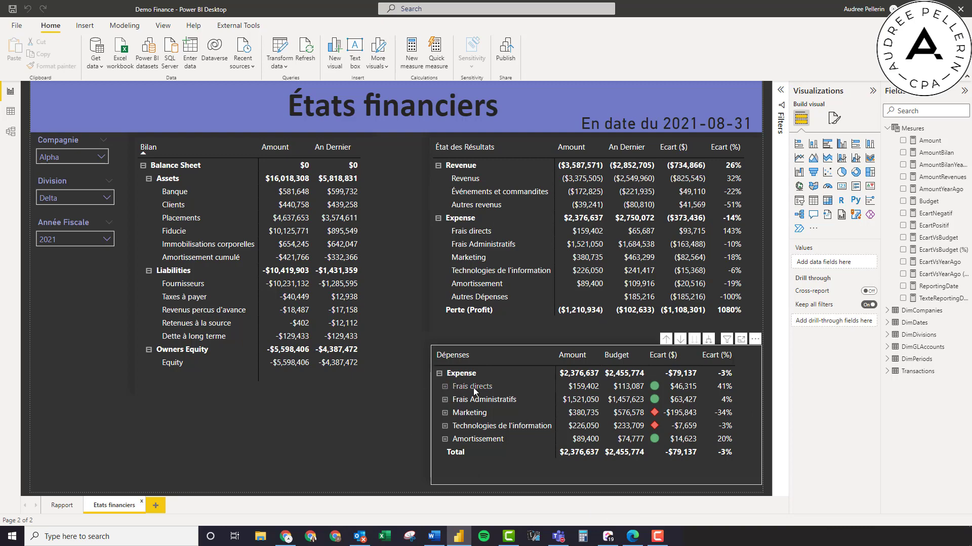
left_click(445, 414)
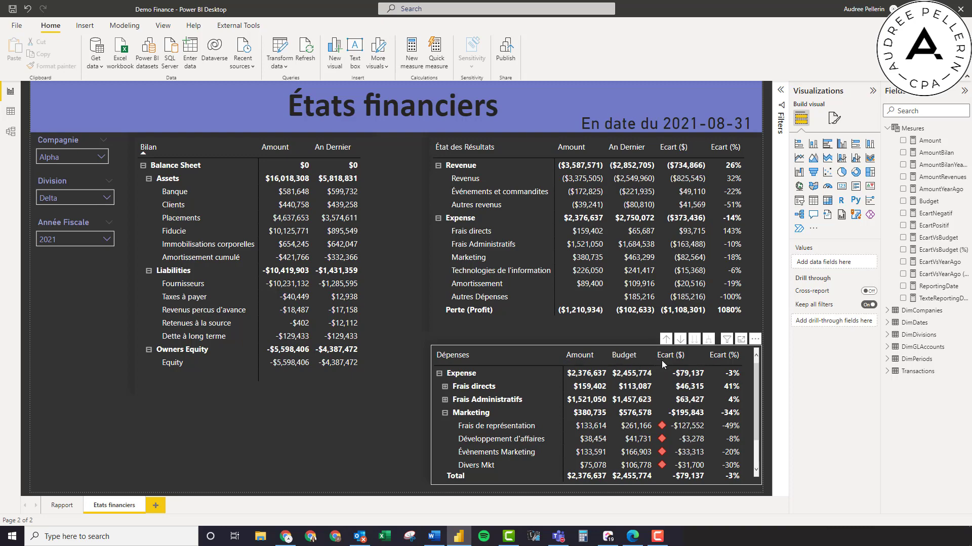
left_click(445, 414)
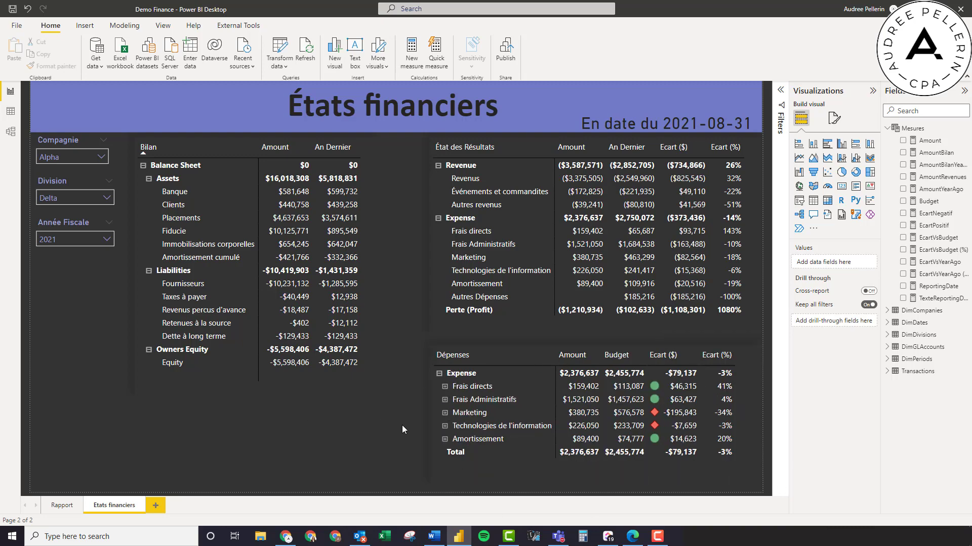
left_click(62, 506)
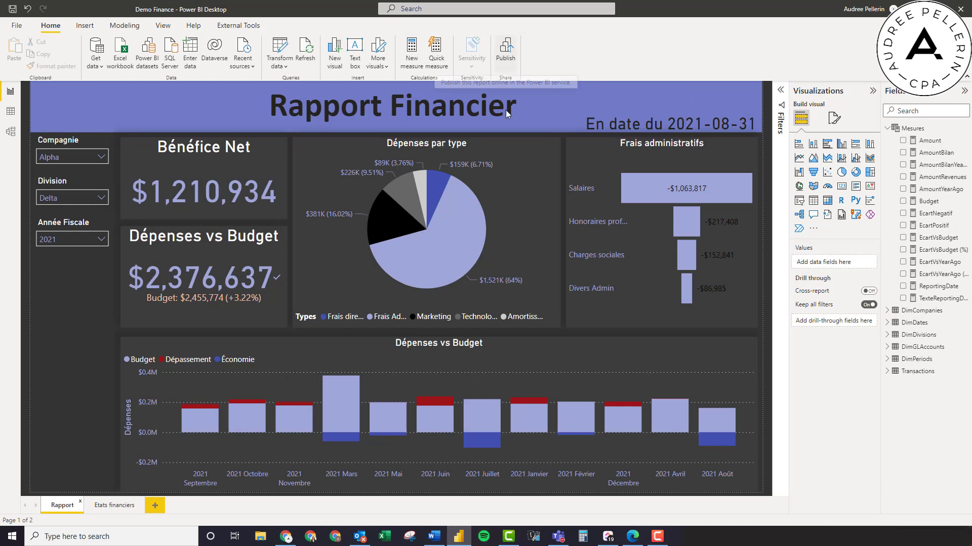
Step: Switch to Power BI in Chrome, view both pages of the published Demo Finance report, and return to the Finances workspace
mouse_move(284, 540)
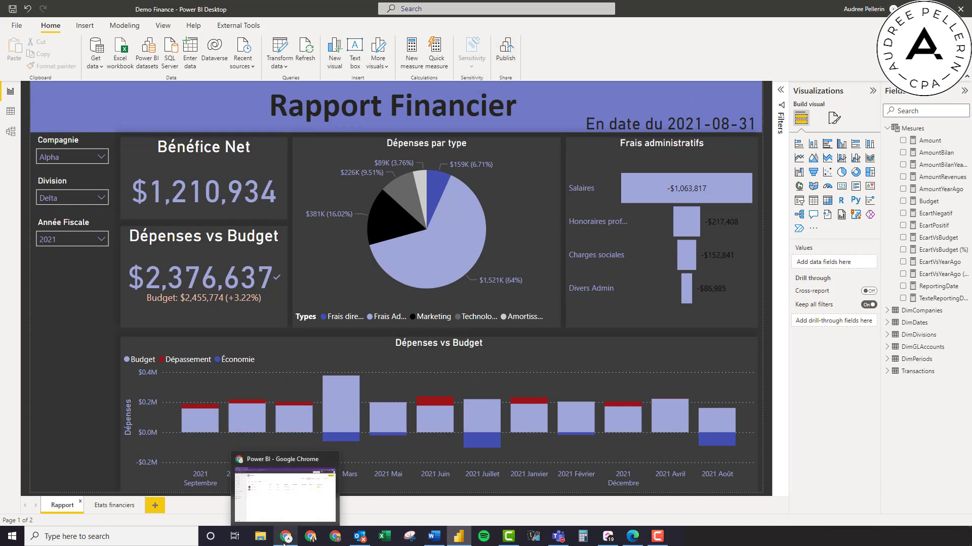
left_click(285, 537)
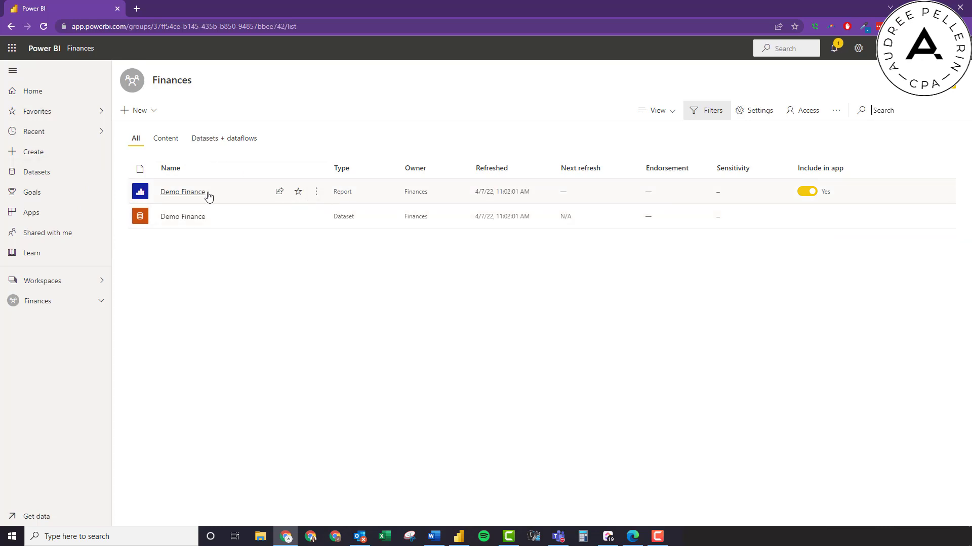
left_click(183, 192)
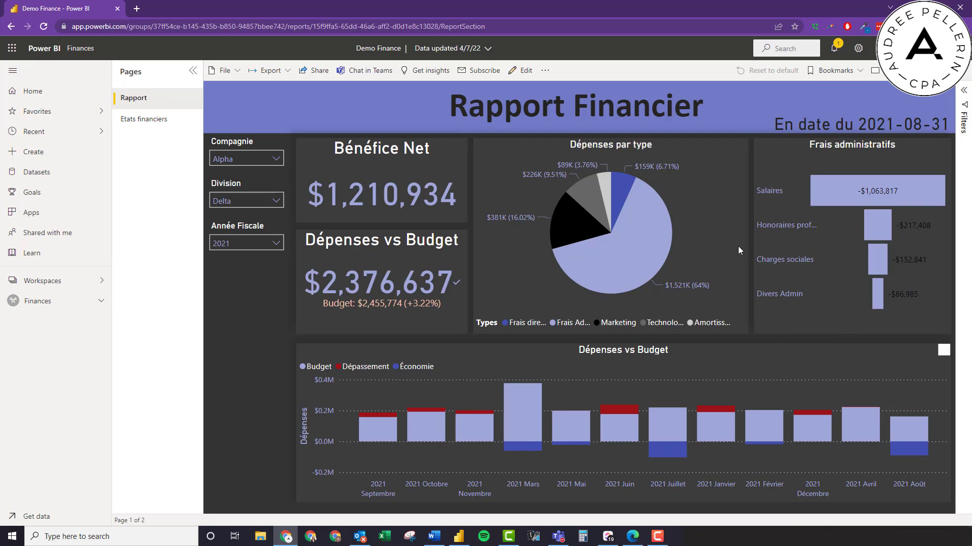
left_click(157, 120)
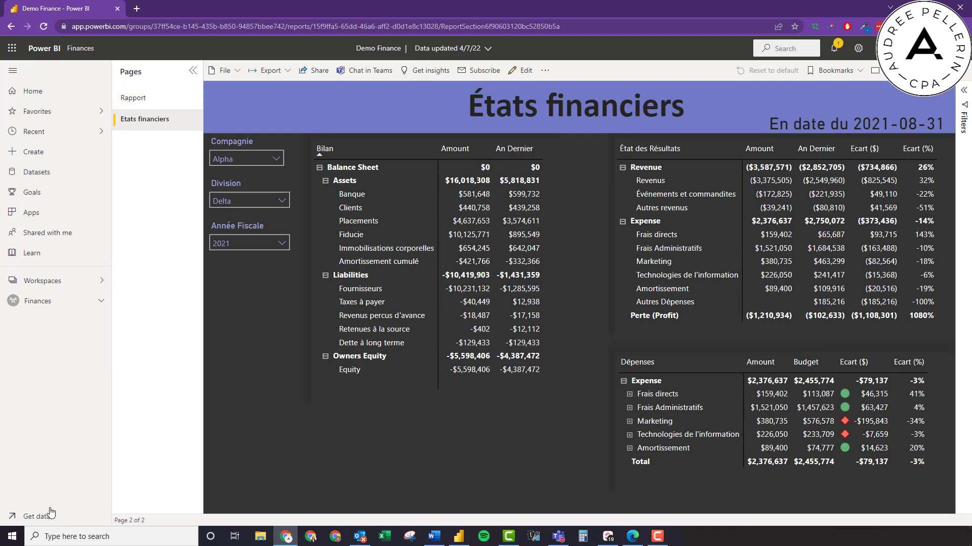
left_click(10, 28)
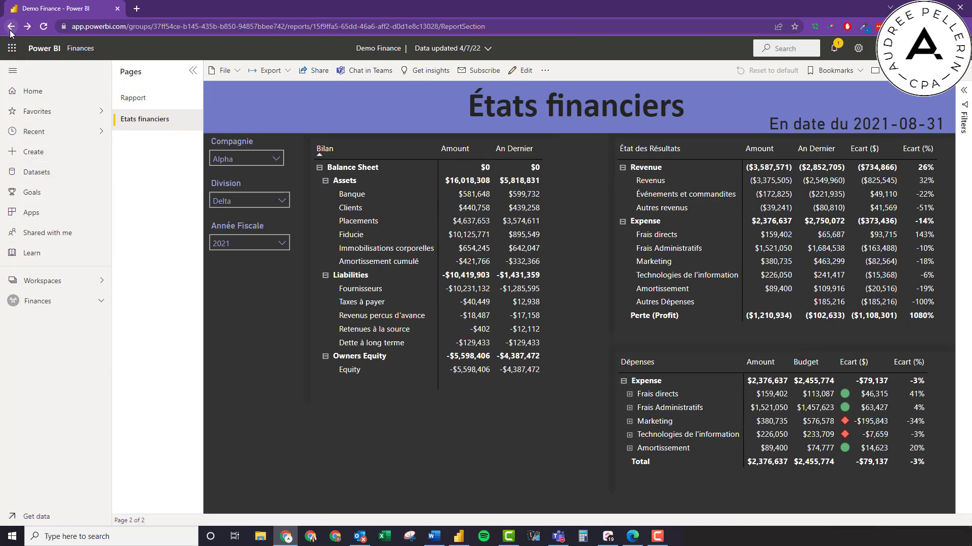
left_click(10, 28)
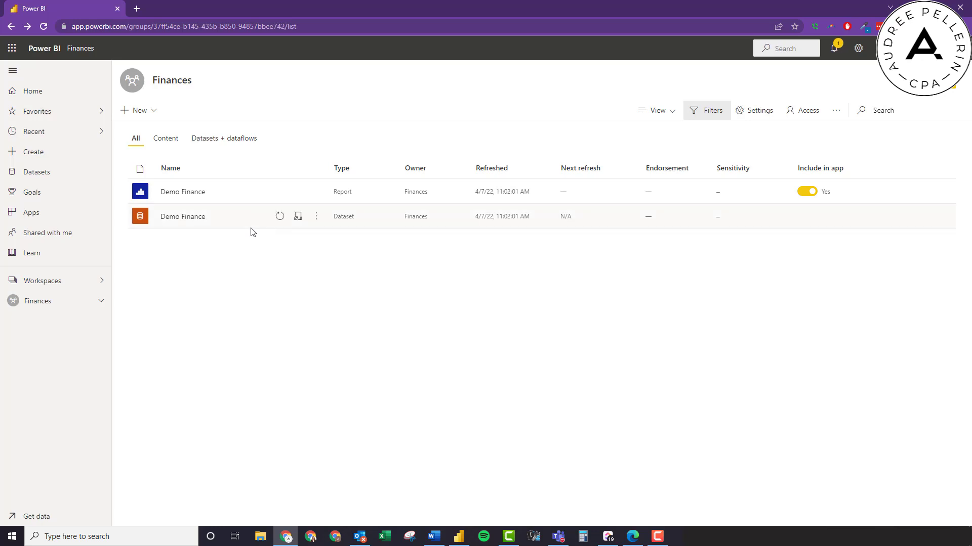
Step: Analyze the Demo Finance dataset in Excel and open the downloaded workbook with editing and external data connections enabled
left_click(316, 217)
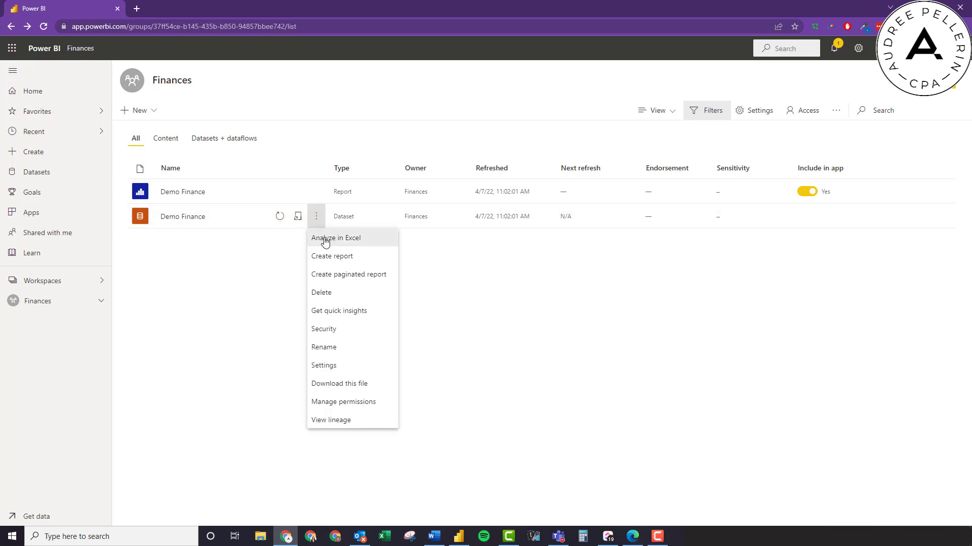
left_click(373, 244)
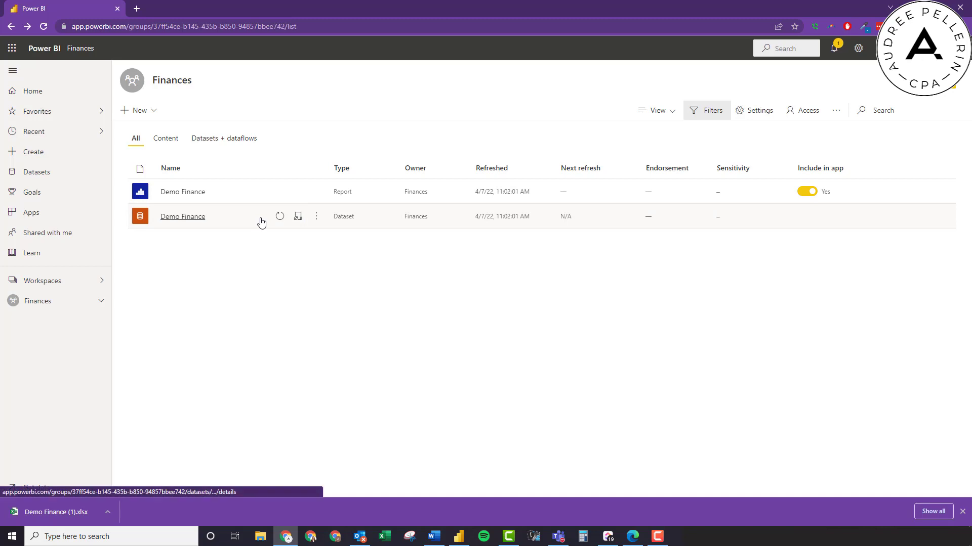
left_click(50, 512)
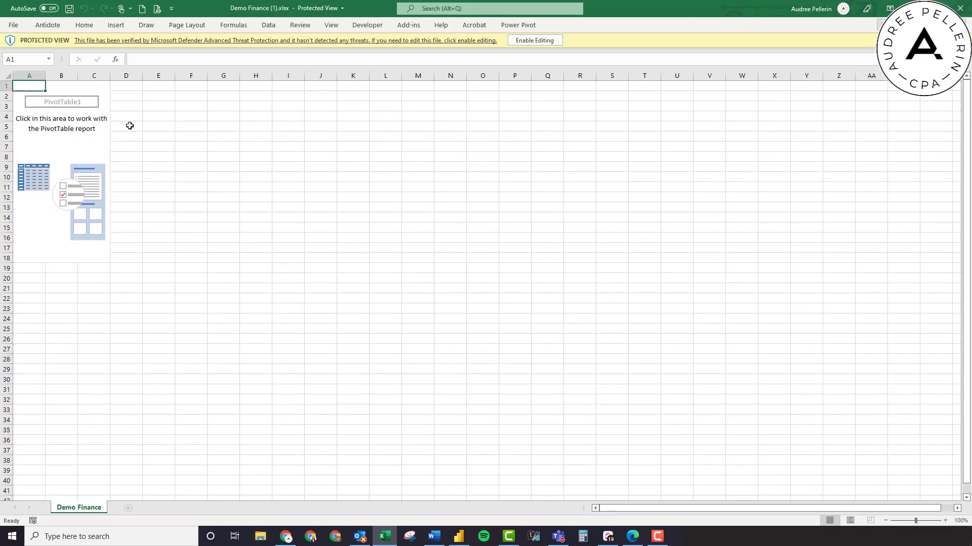
left_click(536, 41)
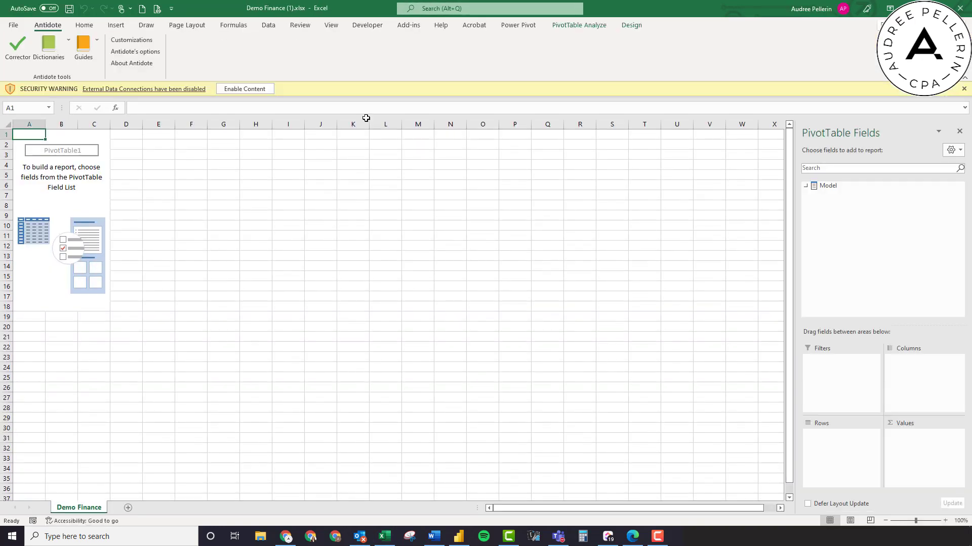
left_click(239, 90)
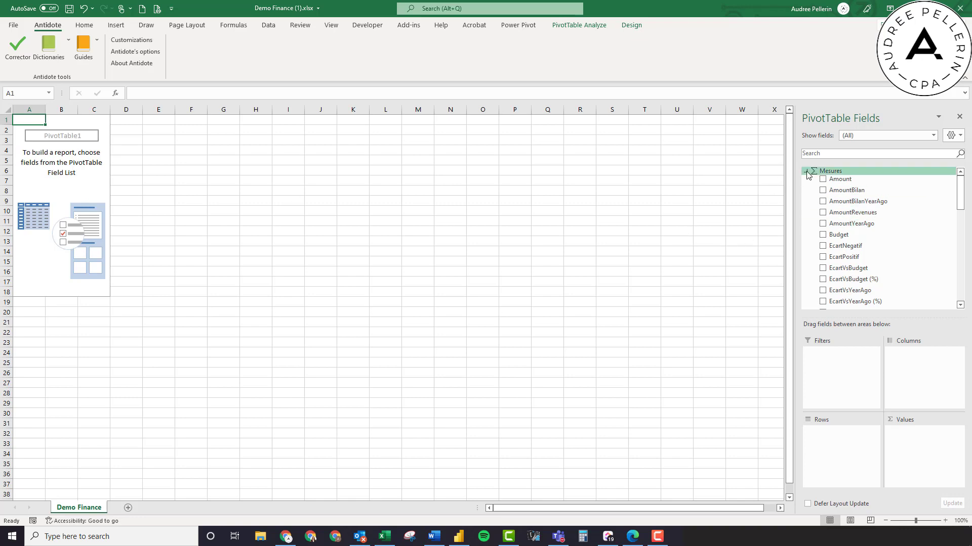
Step: Add the Amount measure from Mesures to the values of the pivot table
scroll(894, 245, "down", 3)
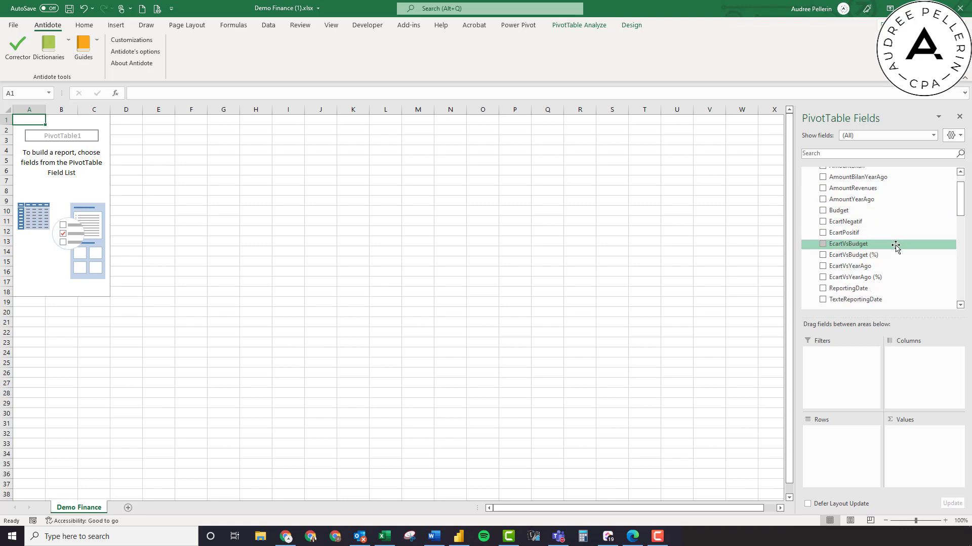
scroll(895, 246, "down", 4)
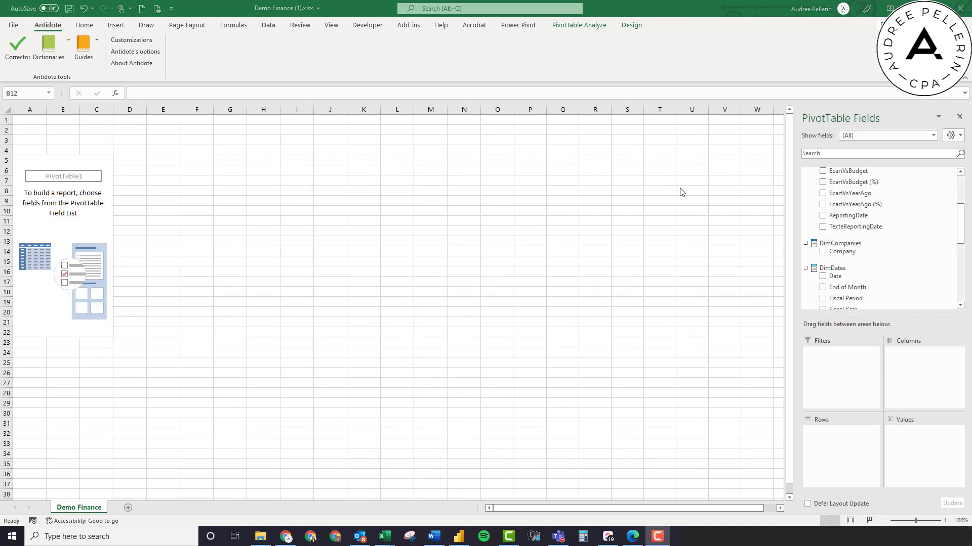
scroll(879, 252, "up", 3)
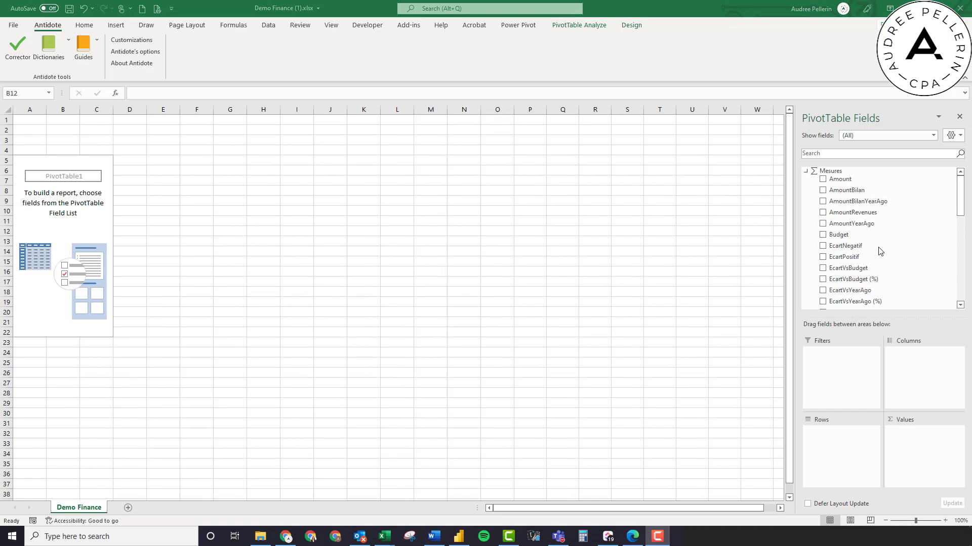
left_click(822, 179)
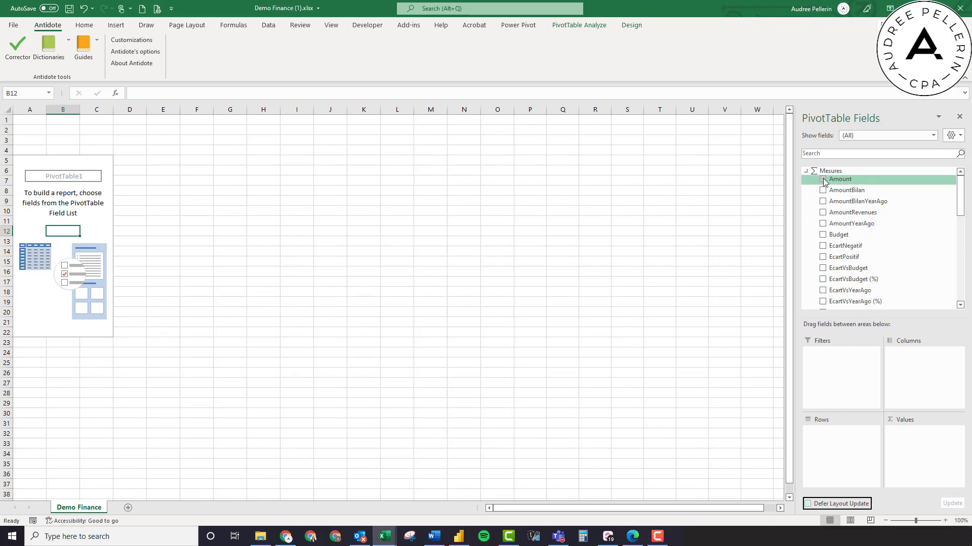
left_click_drag(825, 182, 928, 445)
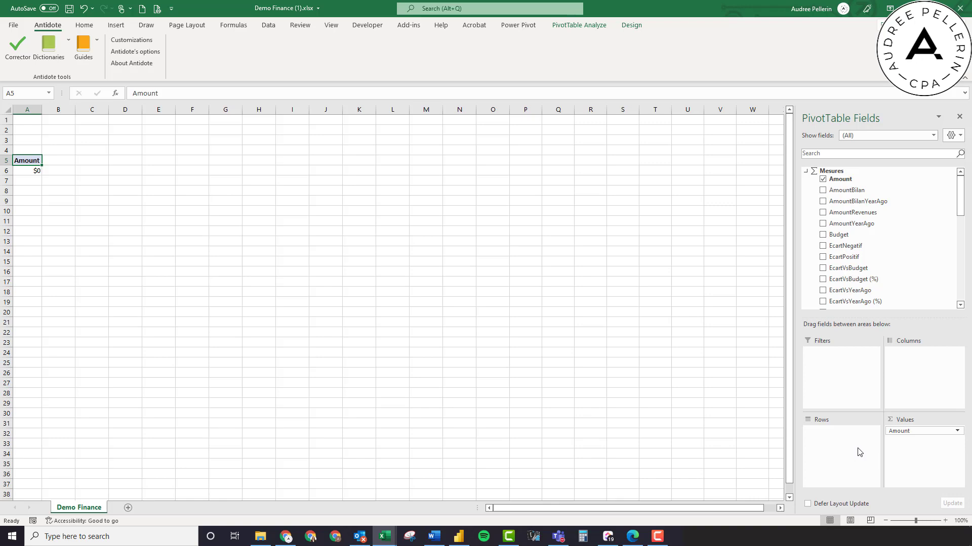
Step: Add Company from DimCompanies as a filter of the pivot table and restrict it to Alpha
left_click(806, 171)
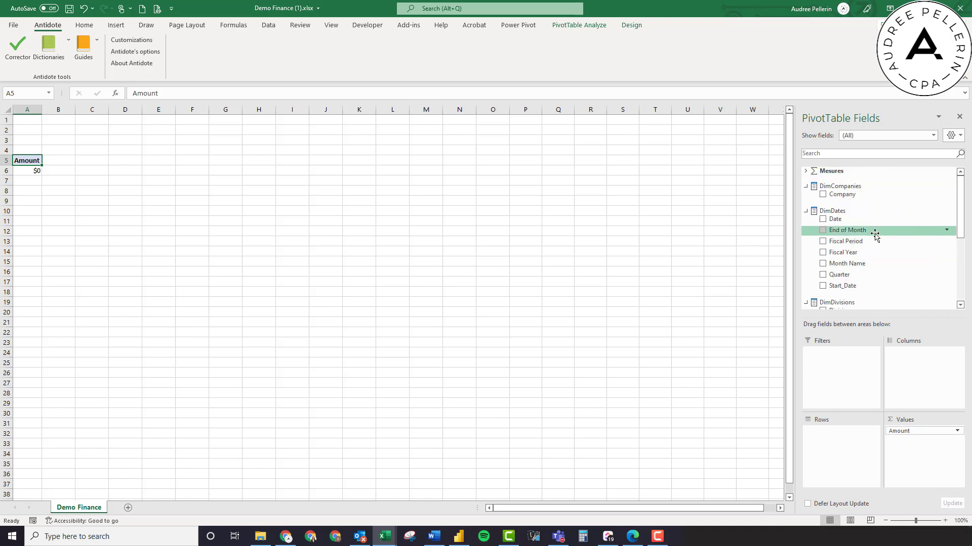
left_click_drag(865, 195, 840, 354)
left_click(61, 140)
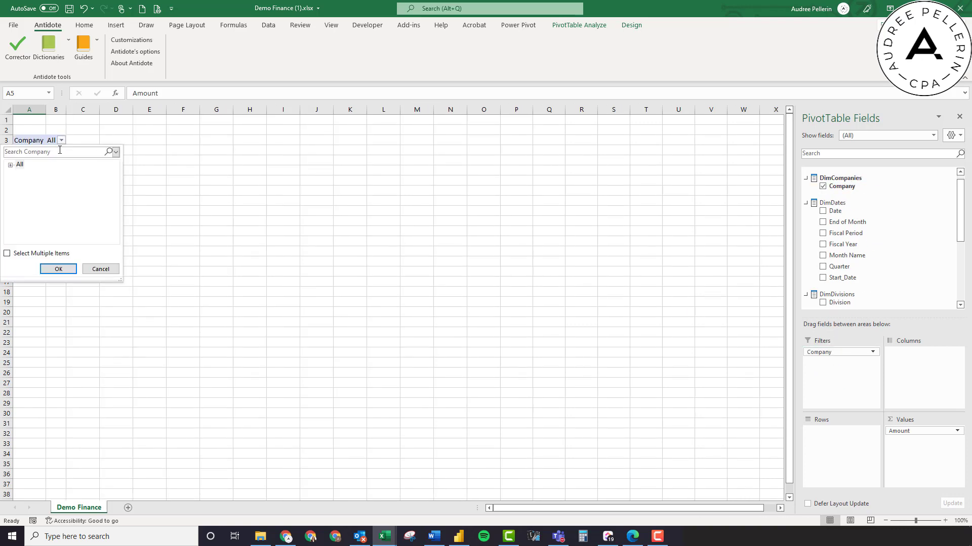
left_click(10, 165)
left_click(33, 175)
left_click(62, 269)
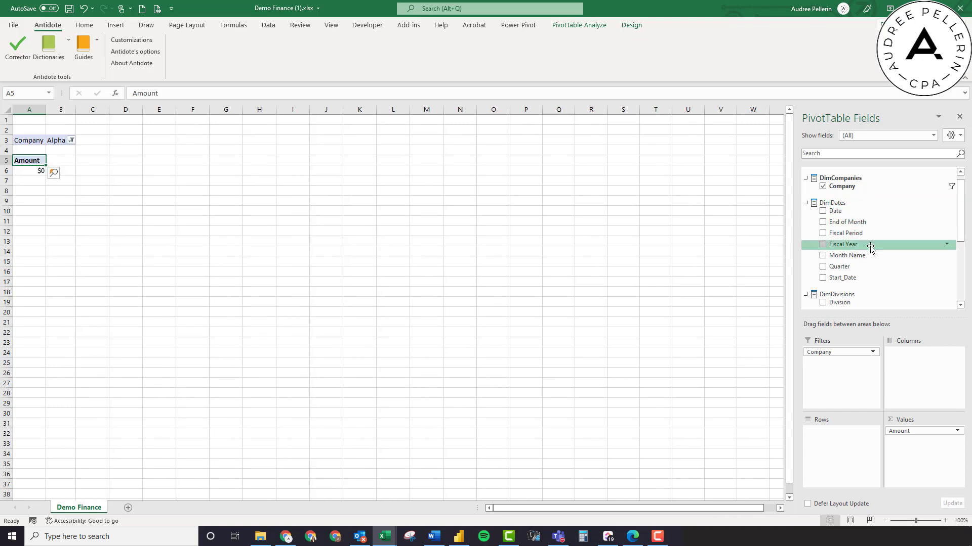
Step: Add Fiscal Year from DimDates as a second pivot table filter and restrict it to 2021
left_click_drag(878, 245, 861, 352)
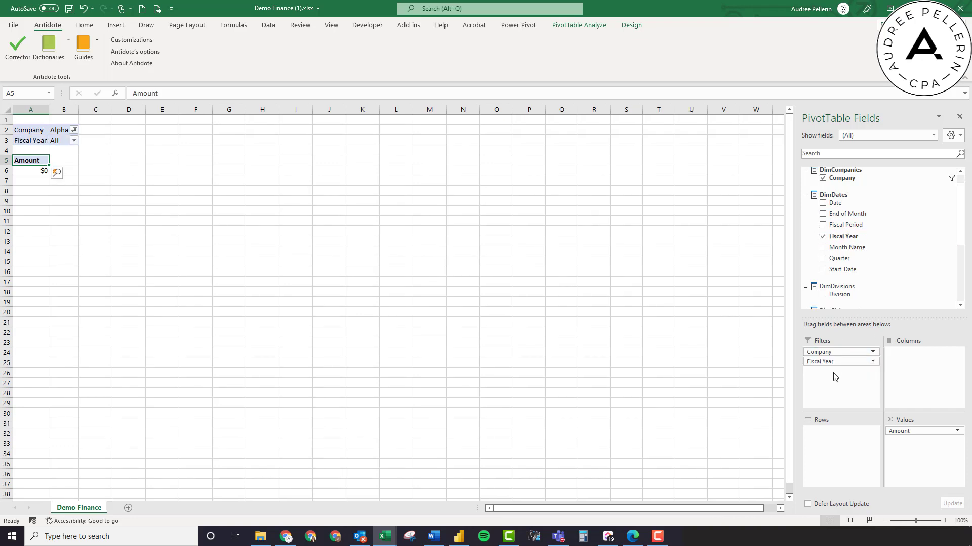
left_click(74, 140)
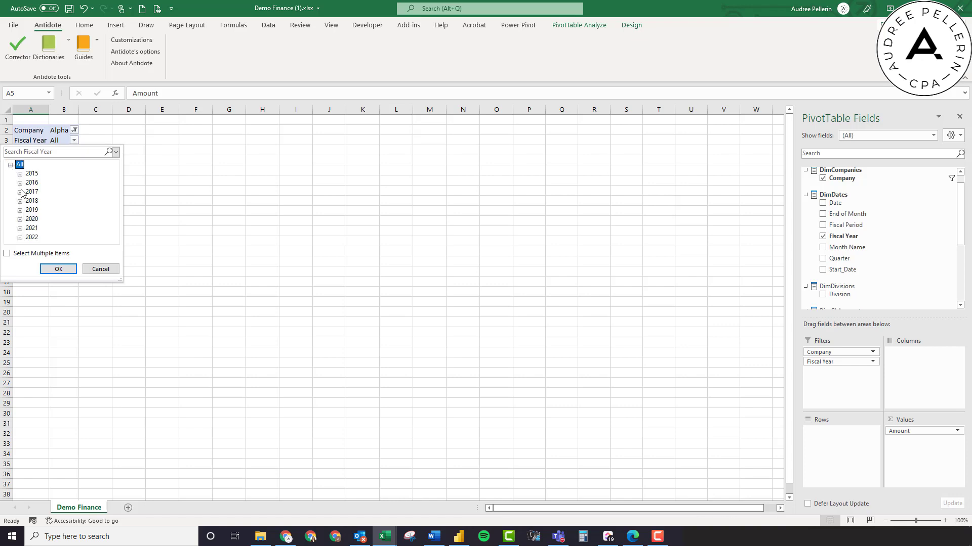
left_click(32, 228)
left_click(58, 269)
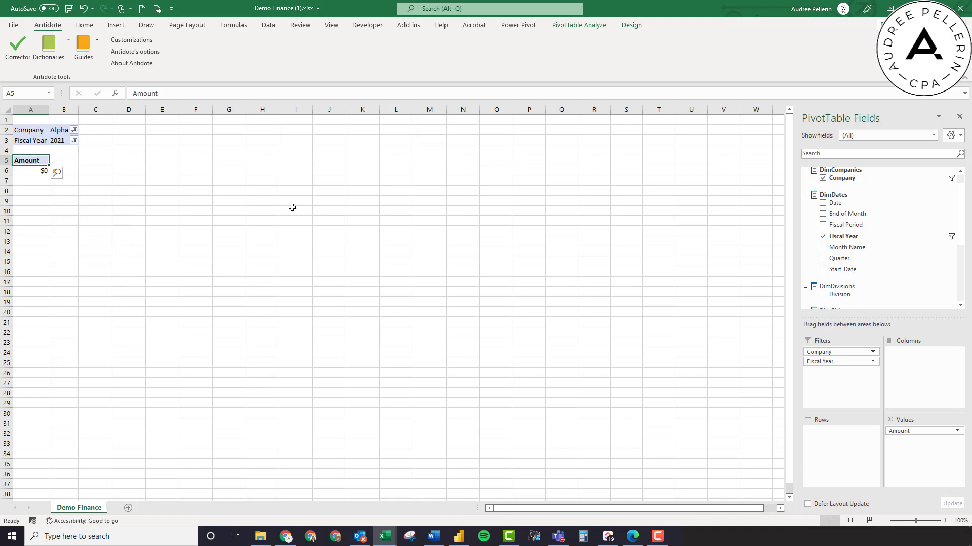
Step: Add Type from DimGLAccounts to the pivot table rows and exclude the Balance Sheet item
scroll(850, 232, "down", 2)
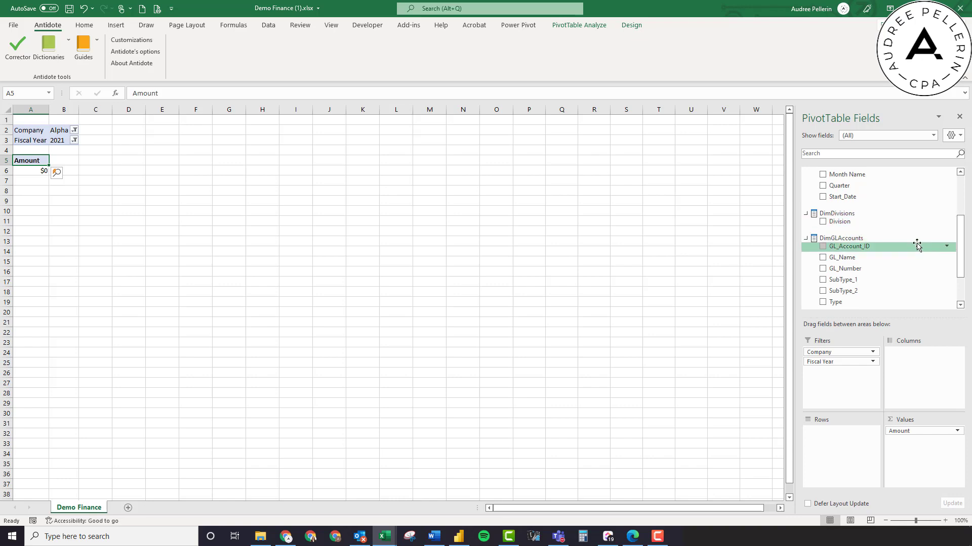
scroll(917, 245, "down", 2)
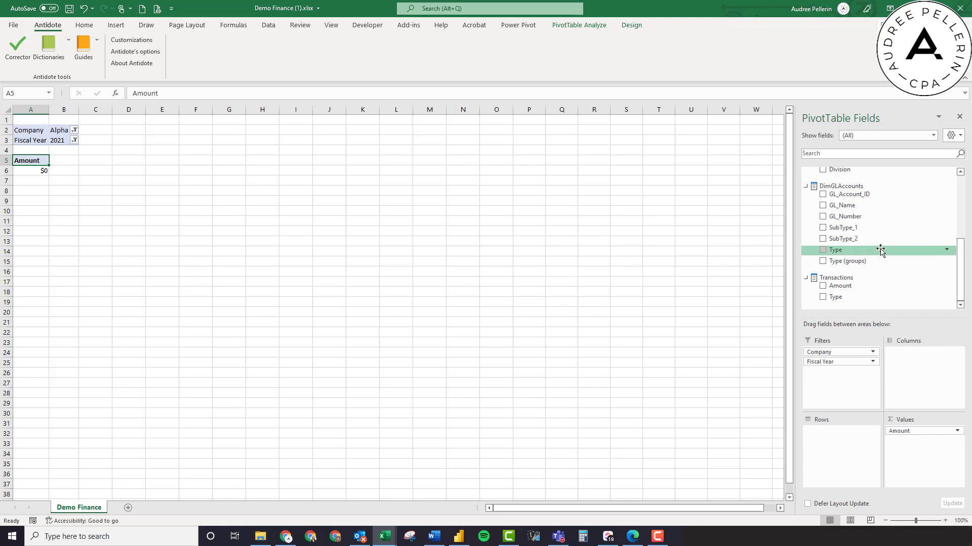
left_click_drag(881, 250, 838, 433)
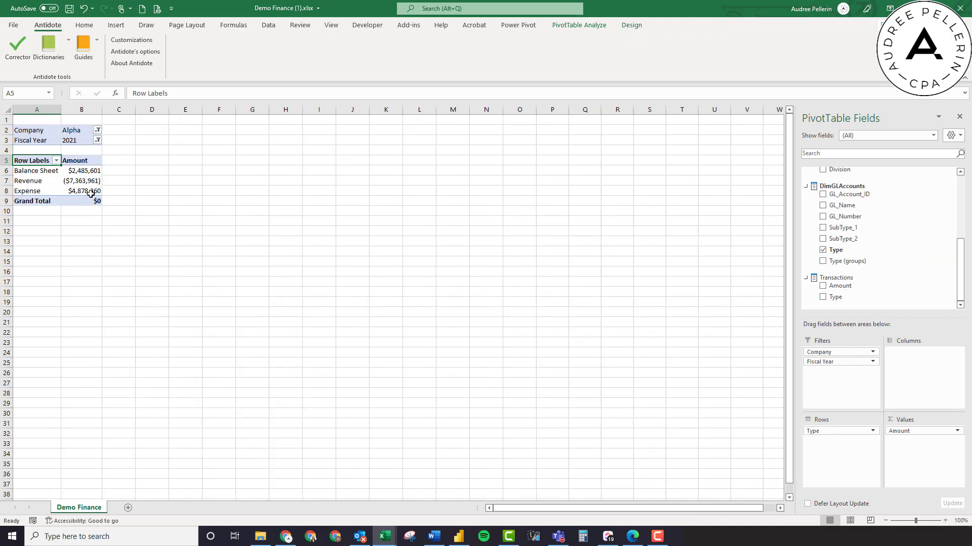
left_click(56, 161)
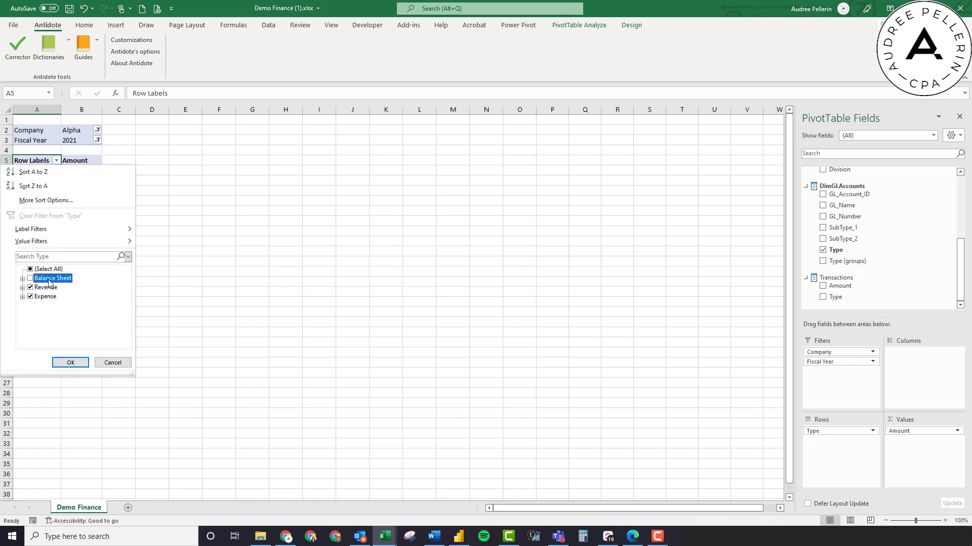
left_click(73, 362)
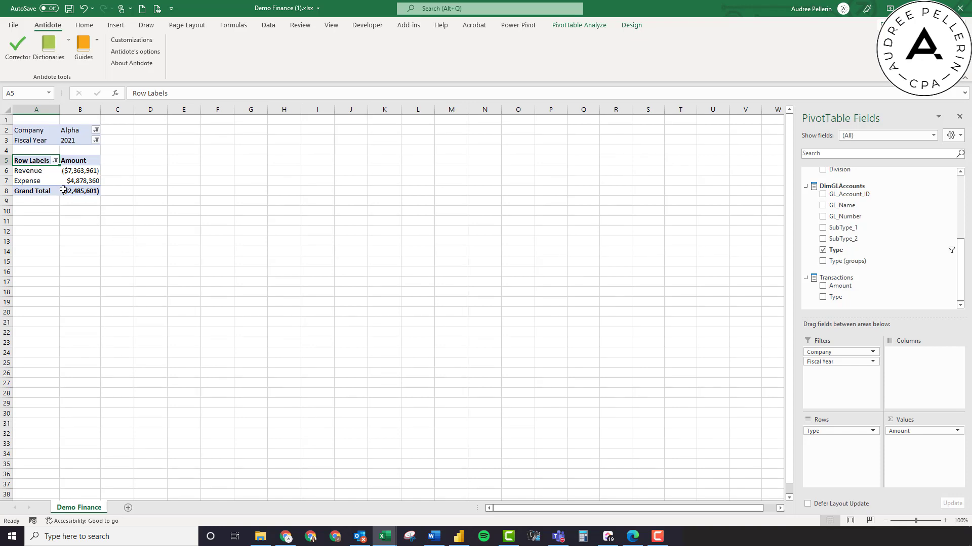
Step: Nest SubType_1, SubType_2 and GL_Name under Type in the pivot table rows
mouse_move(96, 191)
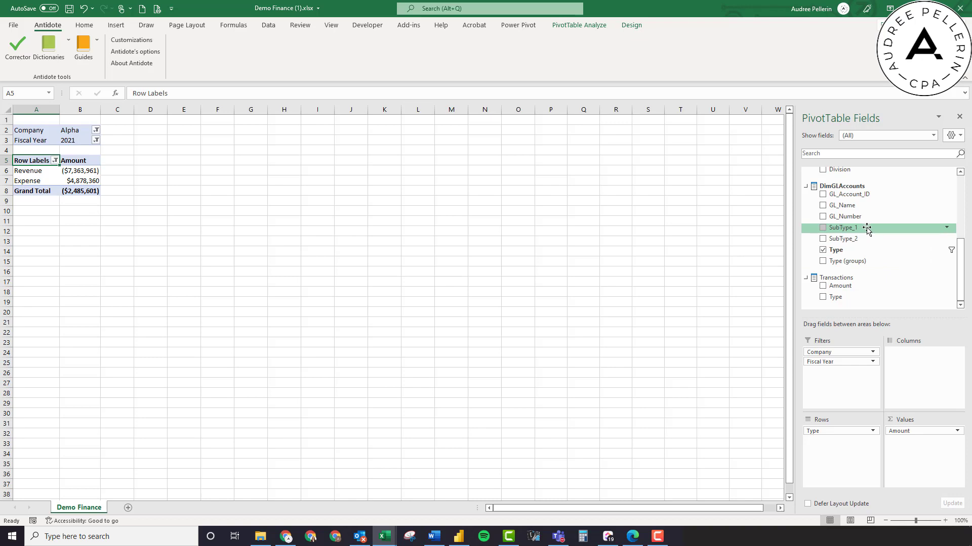
left_click_drag(866, 228, 852, 447)
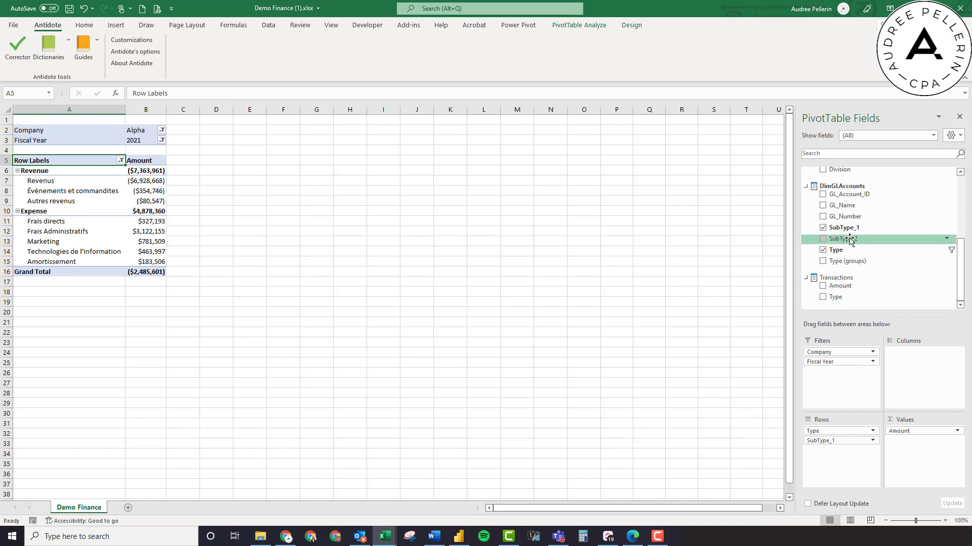
left_click_drag(846, 239, 861, 455)
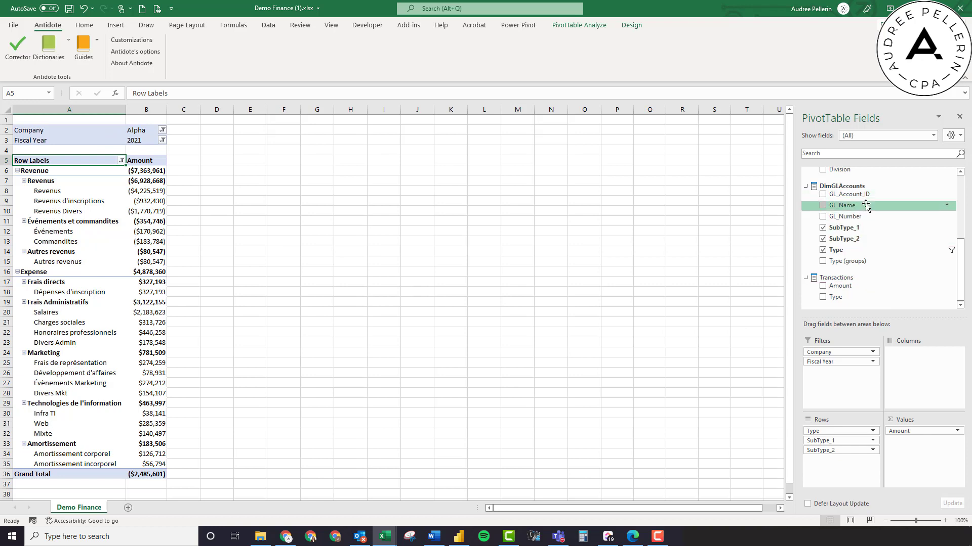
left_click_drag(867, 207, 854, 463)
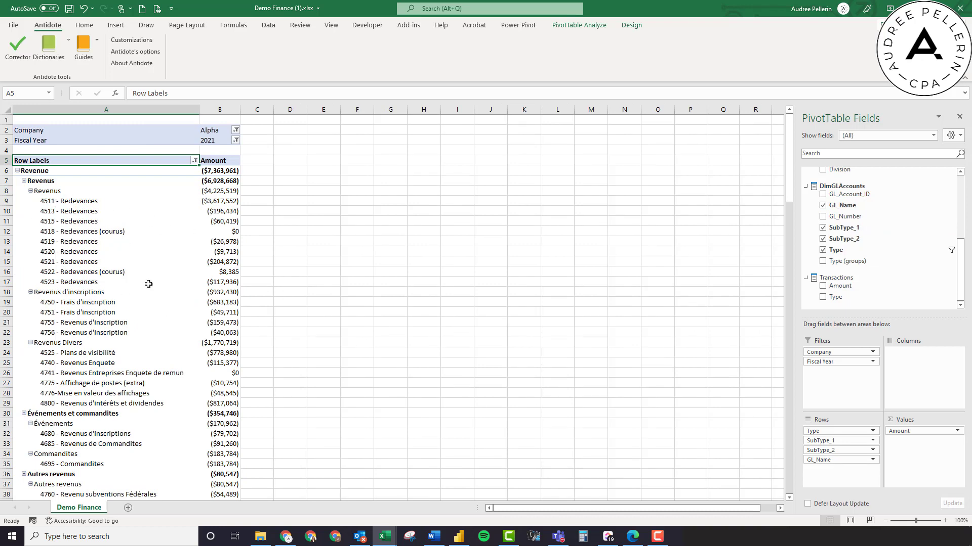
Step: Collapse the entire SubType_1 field, and briefly expand Frais directs to check its accounts before collapsing it again
right_click(47, 183)
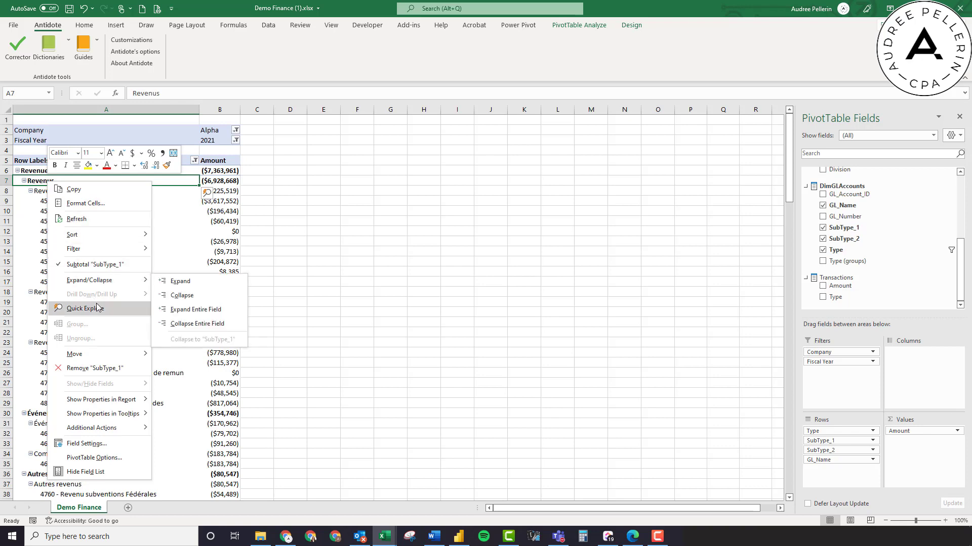
mouse_move(134, 281)
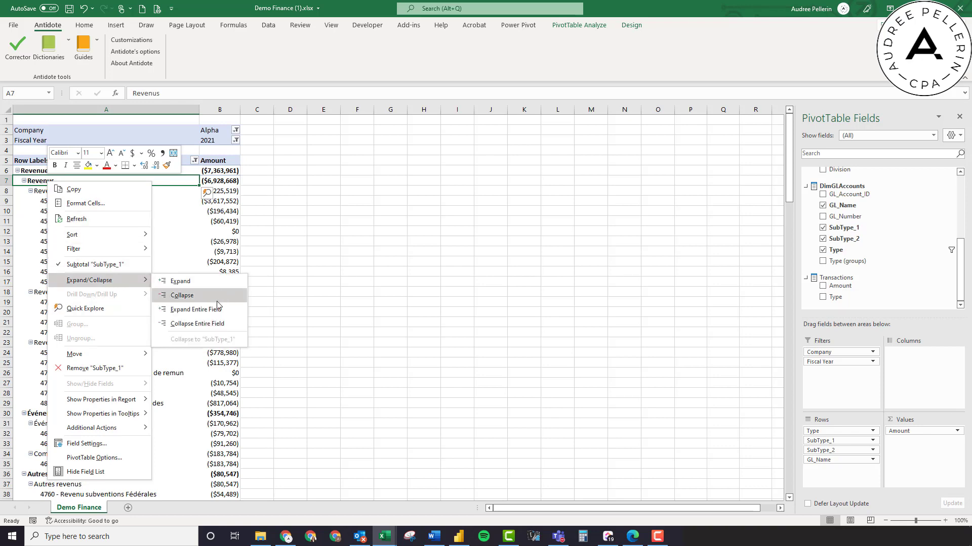
left_click(208, 325)
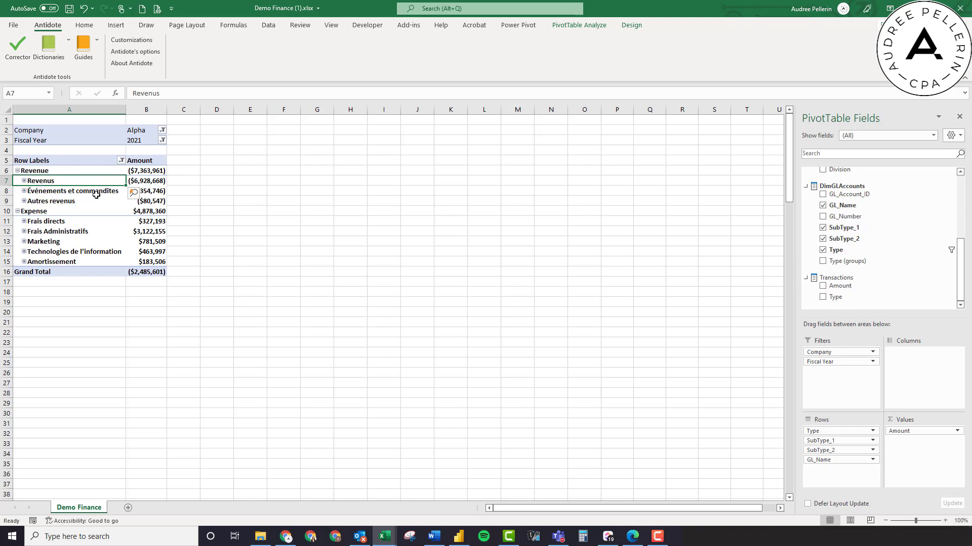
left_click(24, 221)
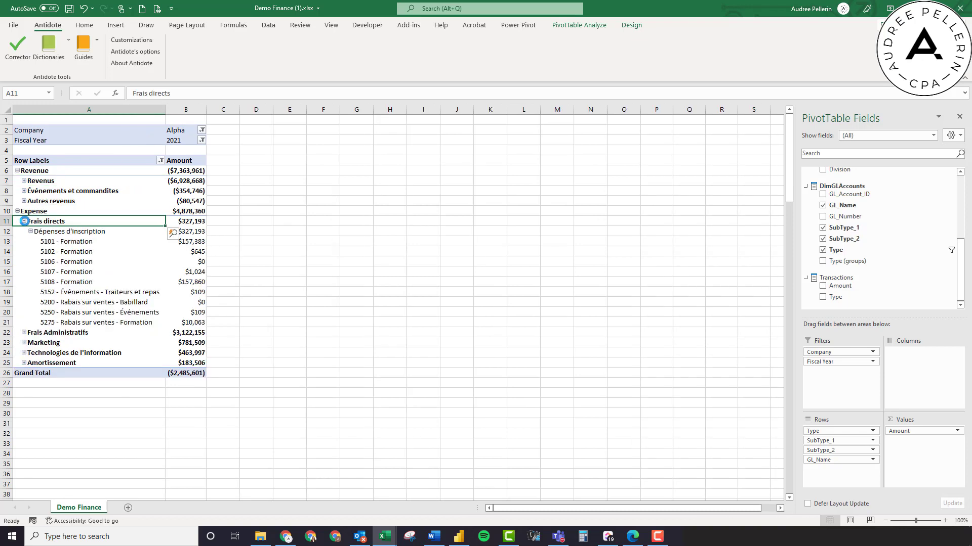
left_click(24, 221)
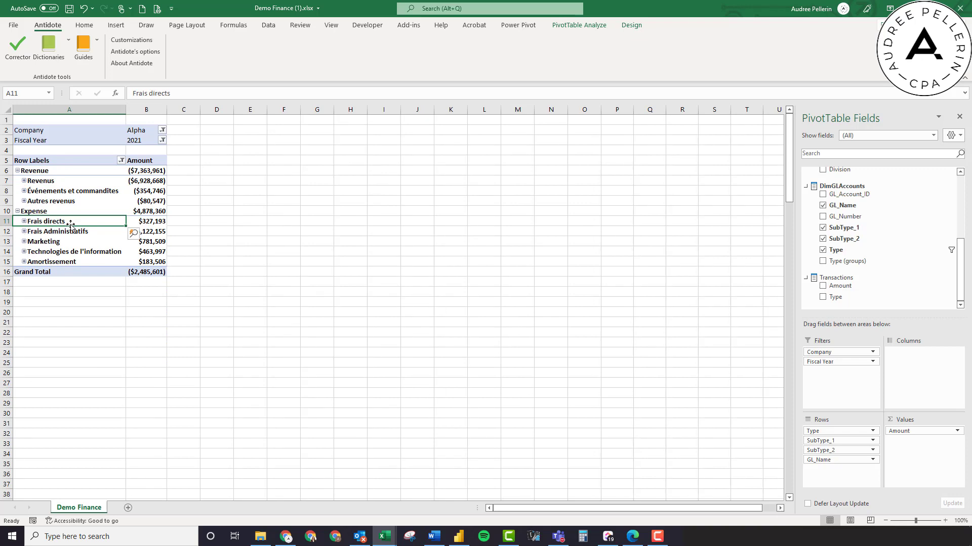
Step: Add Fiscal Period from DimDates to the pivot table columns to break the amounts down by period
left_click(159, 191)
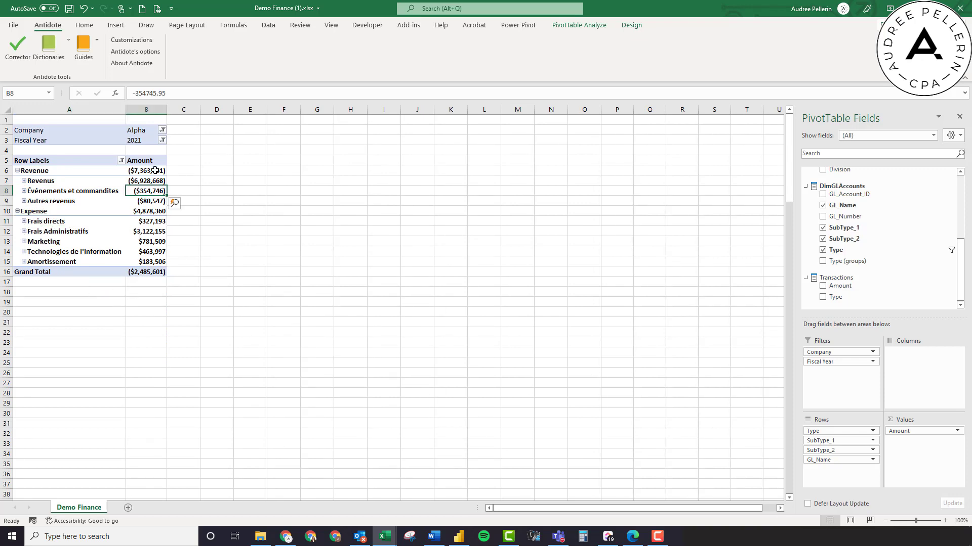
left_click(190, 160)
left_click_drag(190, 160, 454, 158)
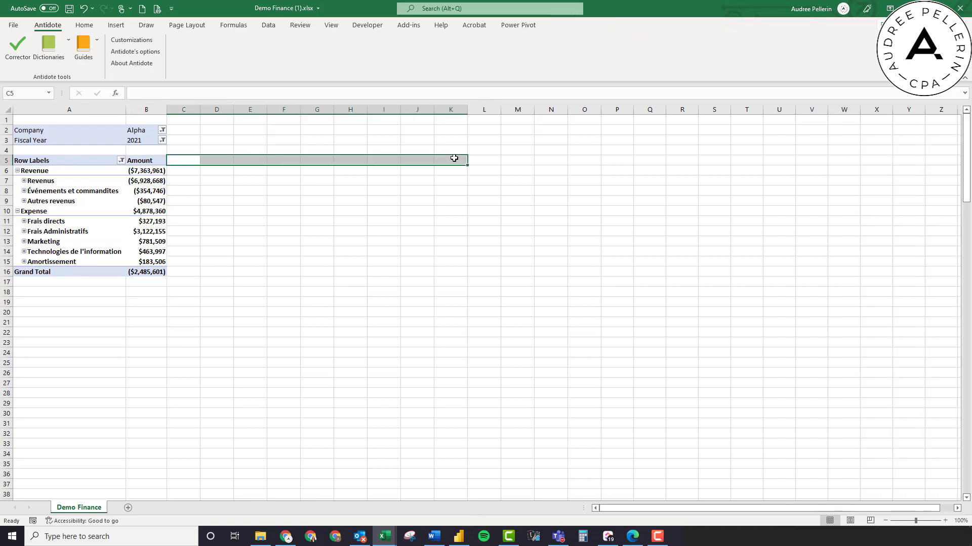
left_click(145, 181)
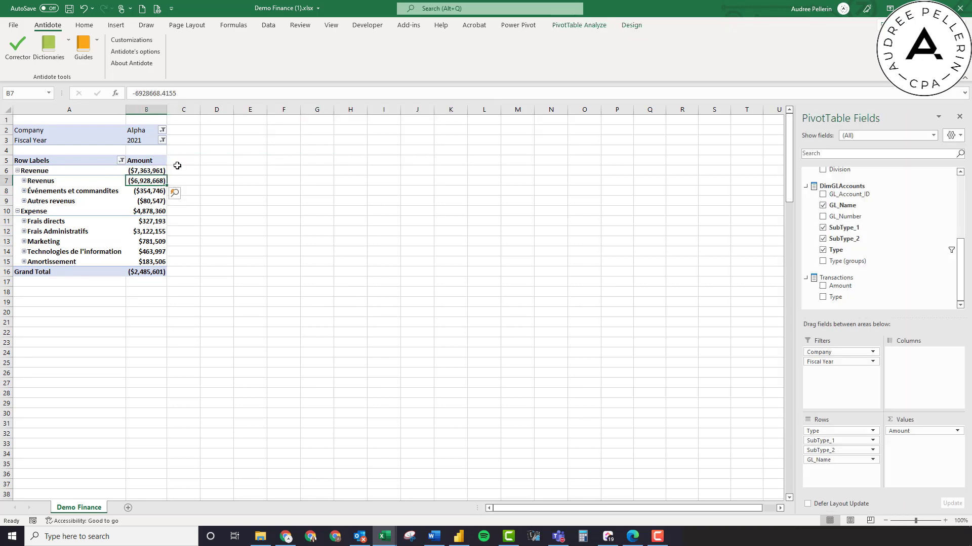
scroll(885, 283, "up", 3)
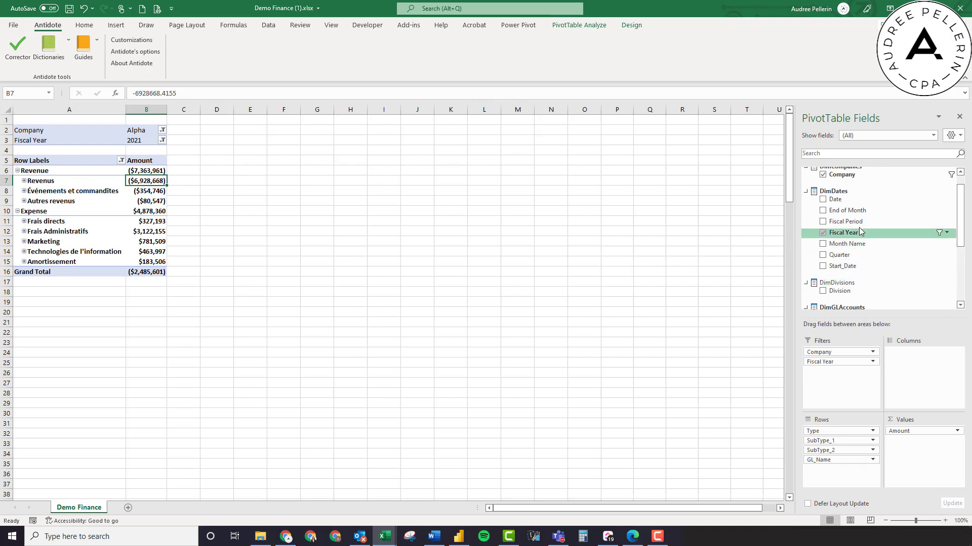
left_click_drag(844, 226, 929, 370)
left_click_drag(929, 370, 926, 367)
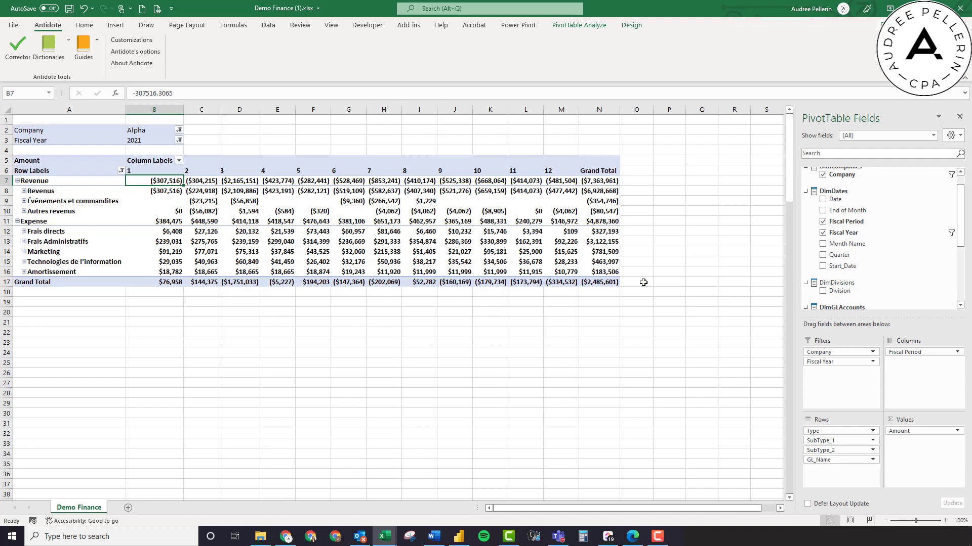
Step: Move out of the pivot table to an empty cell and show the workbook's data refresh commands
left_click(387, 401)
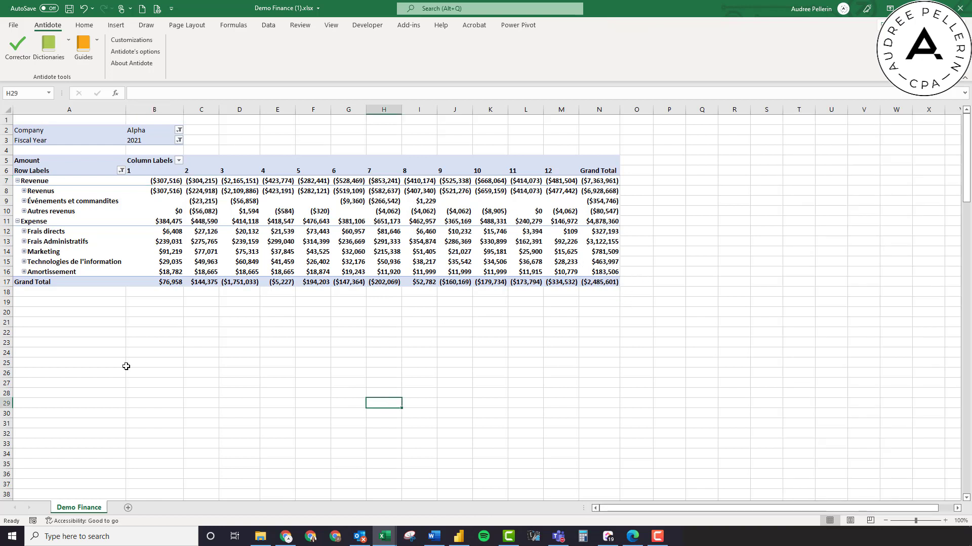
mouse_move(432, 215)
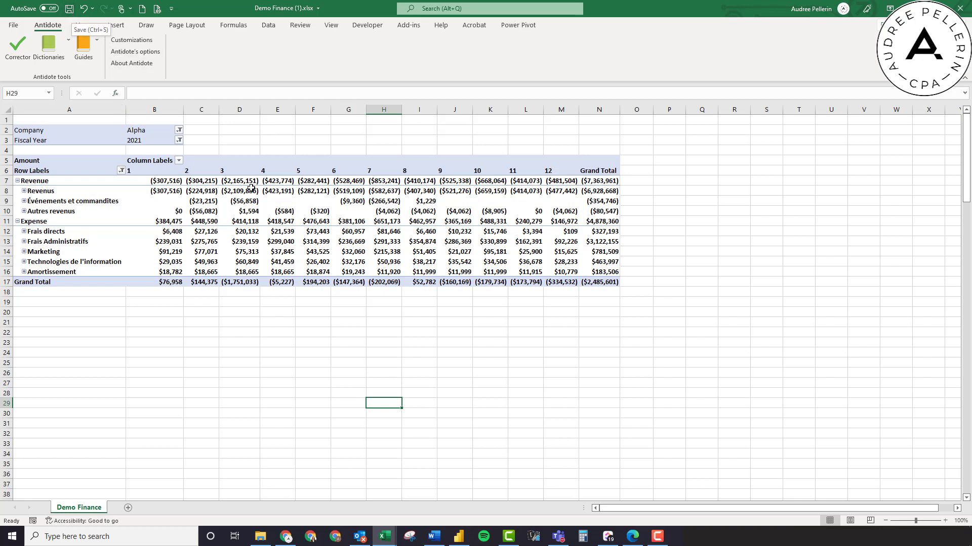
left_click(268, 25)
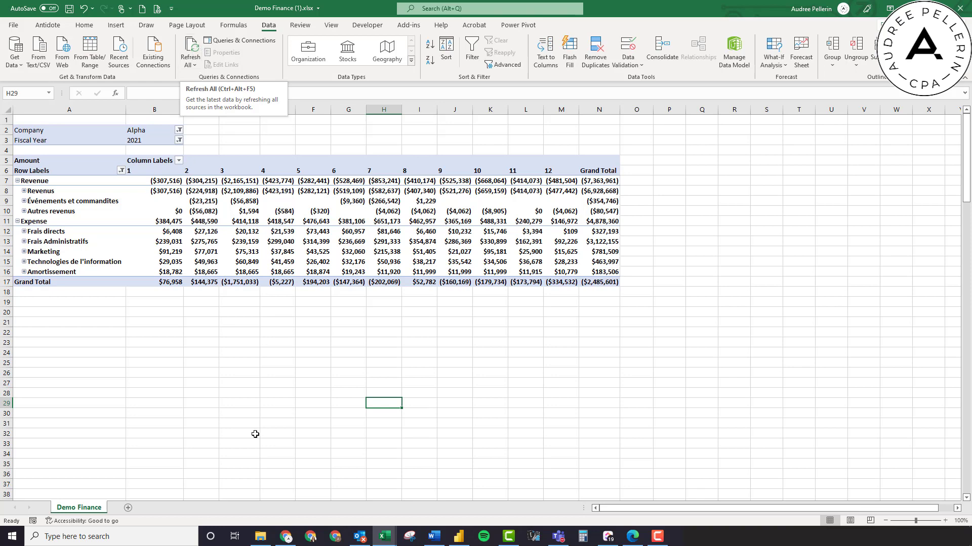
Step: Switch to the Power BI Finances workspace in Chrome and return to the Demo Finance workbook in Excel
left_click(286, 537)
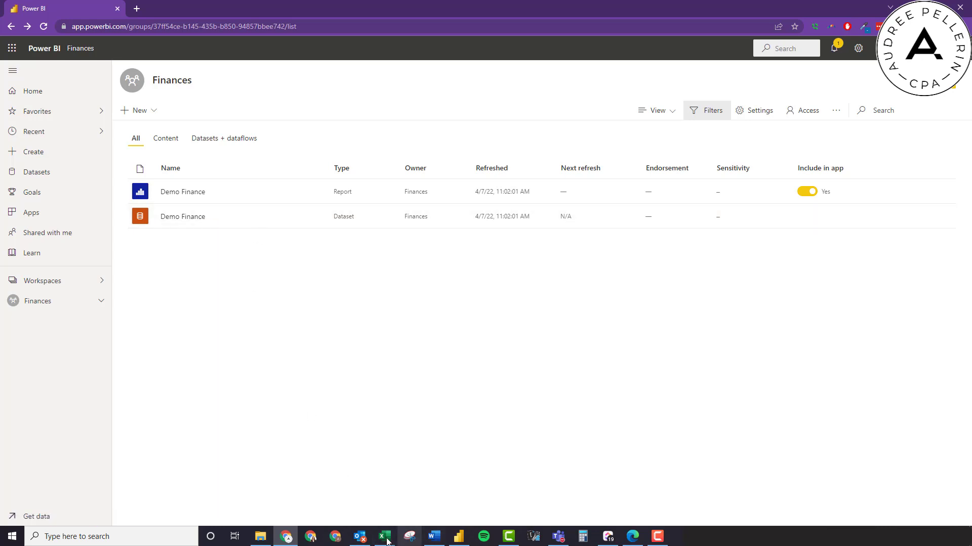
mouse_move(383, 541)
left_click(426, 502)
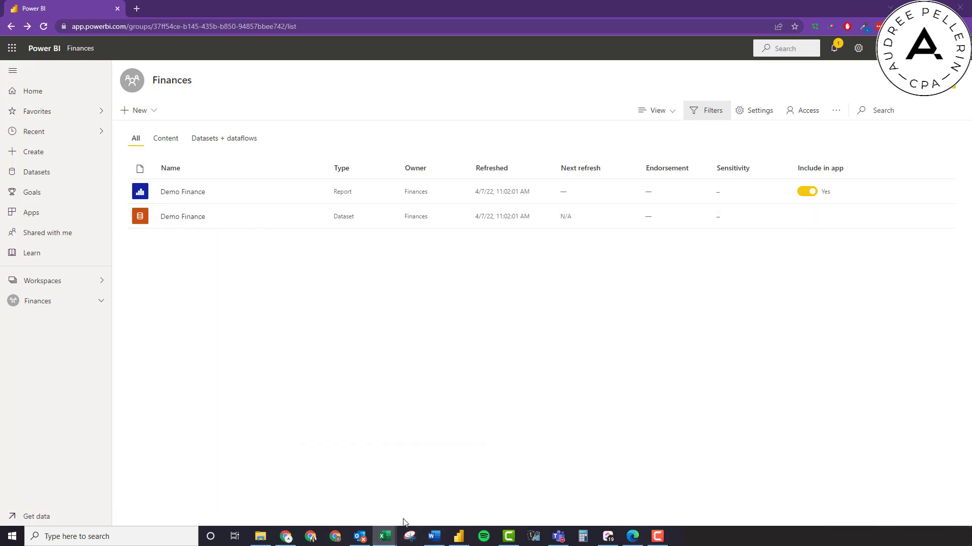
left_click(353, 510)
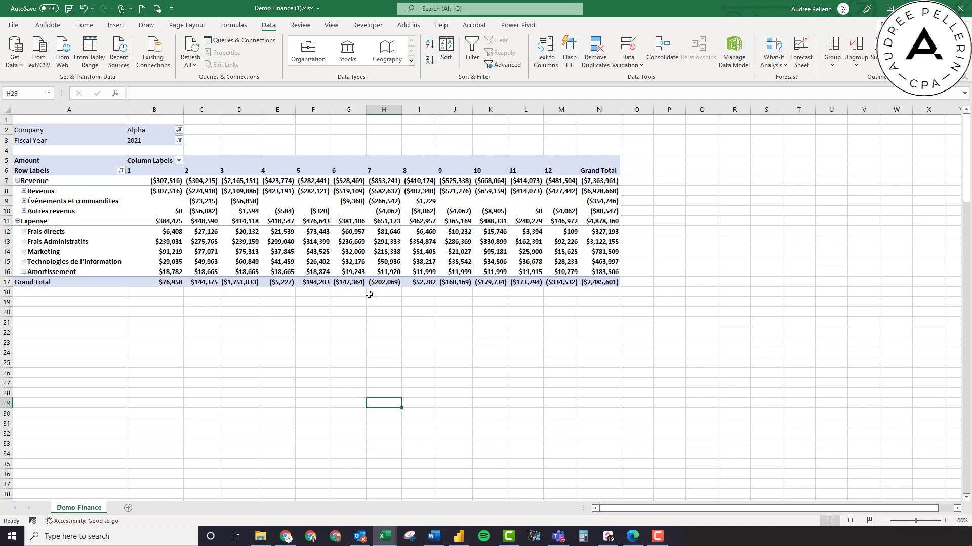
mouse_move(474, 225)
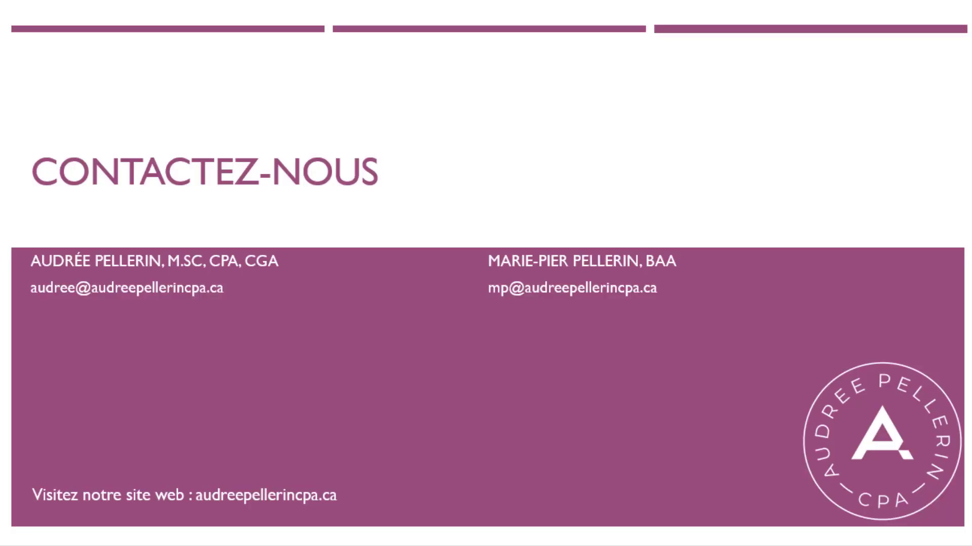